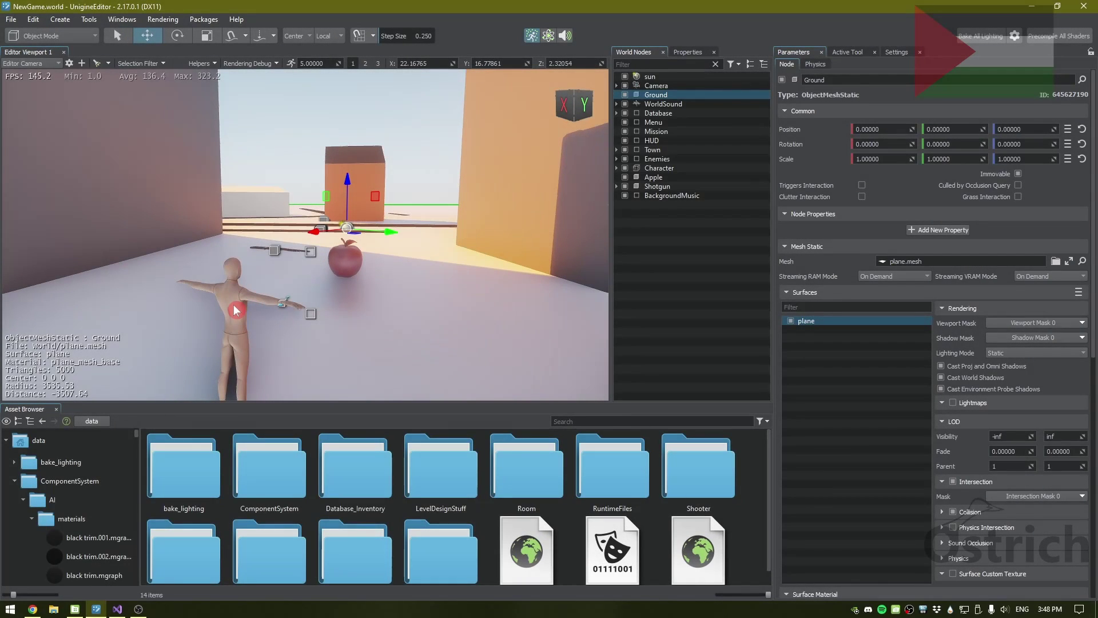
# Inspect the Character, Apple and Ground objects, and survey the town layout from above.
pyautogui.click(235, 306)
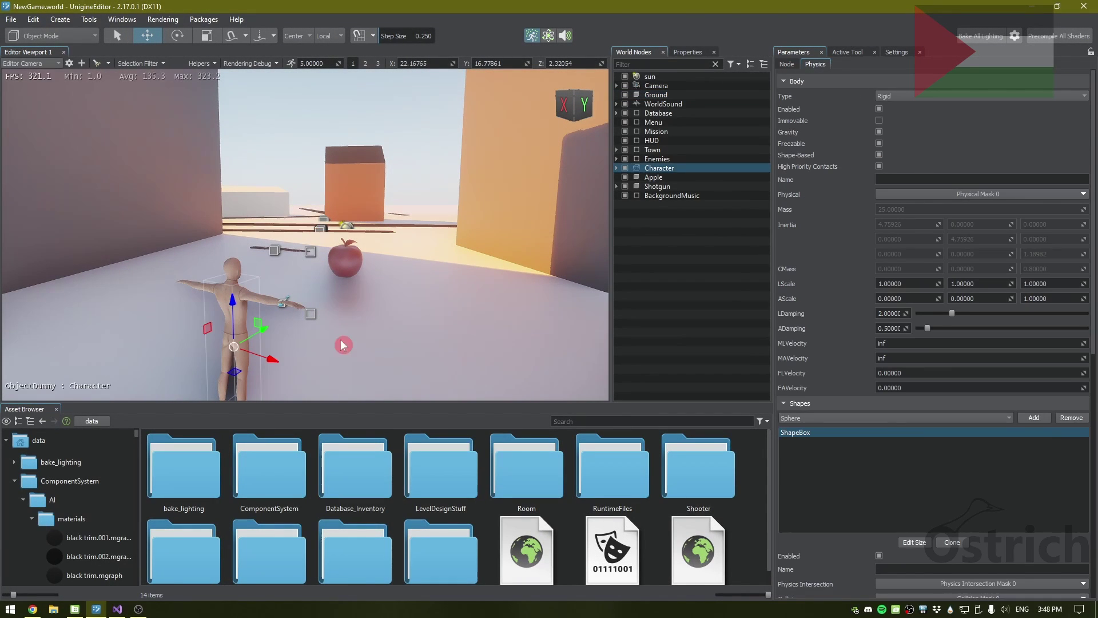
pyautogui.click(347, 269)
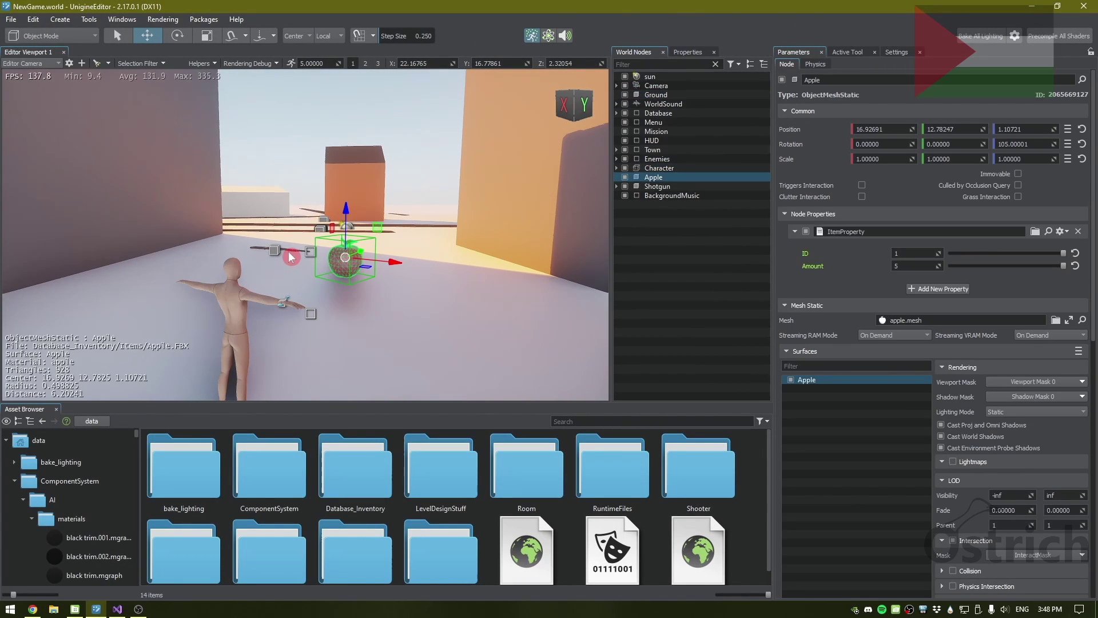
pyautogui.click(397, 338)
pyautogui.click(450, 334)
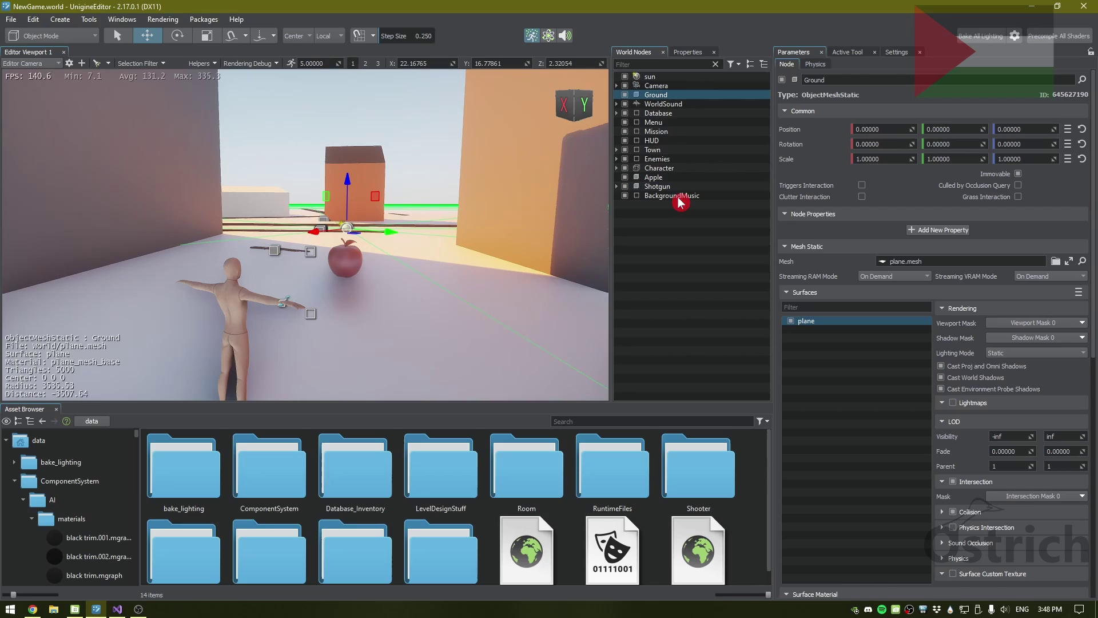
pyautogui.press('s')
pyautogui.moveTo(422, 304); pyautogui.dragTo(222, 212, button='right')
pyautogui.press('e')
pyautogui.press('2')
pyautogui.press('s')
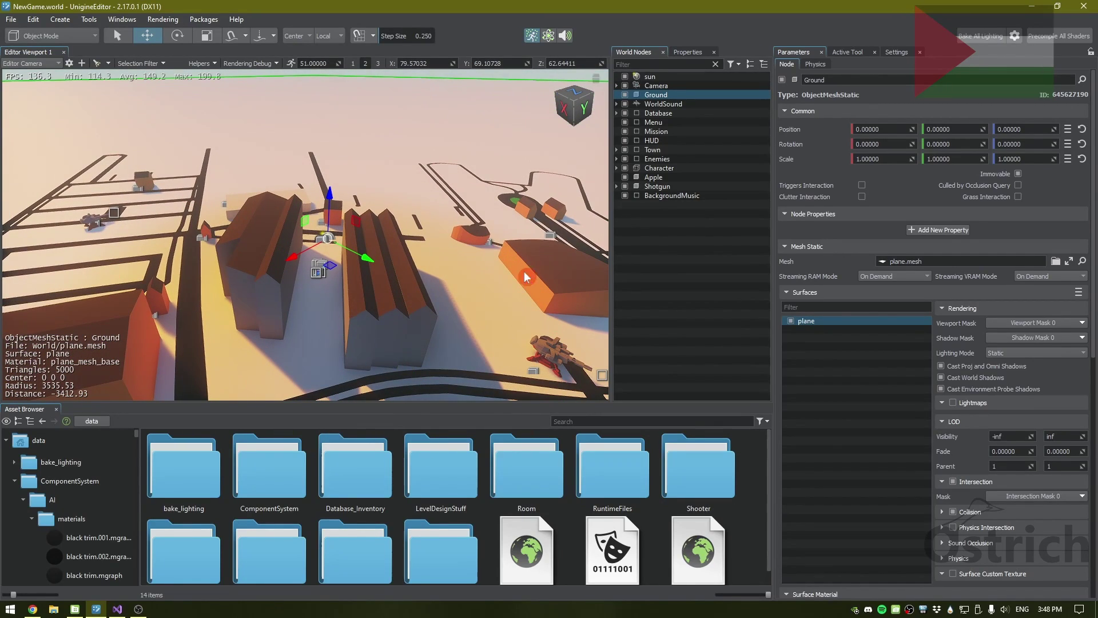
# Examine the raymarching and baking settings of the LightEnvironmentProbe nested under the Character node.
pyautogui.click(618, 169)
pyautogui.click(660, 252)
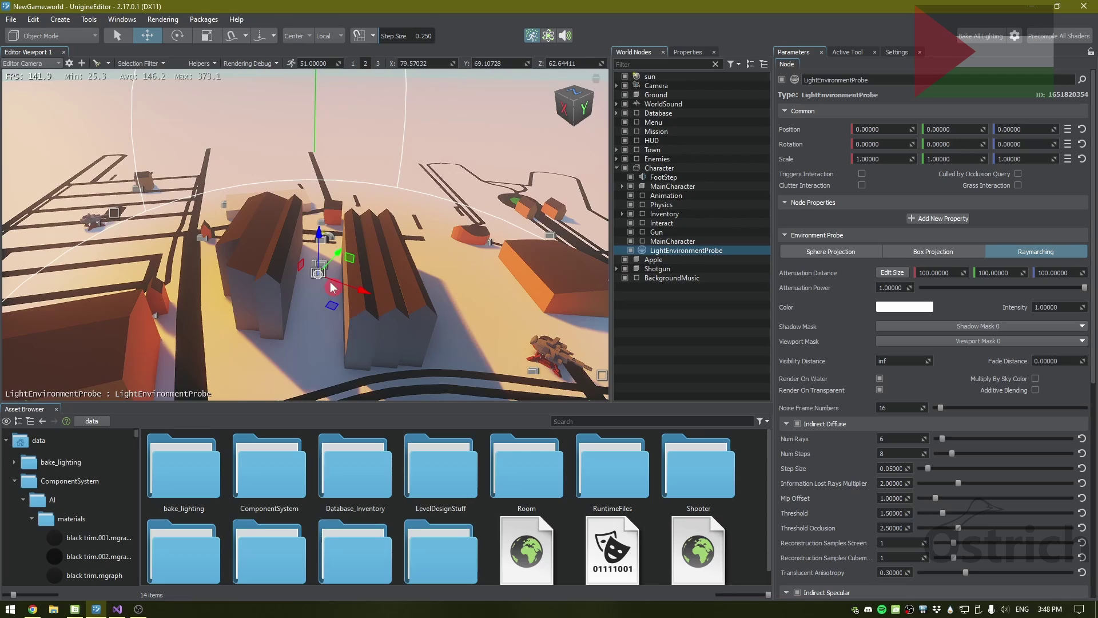
pyautogui.press('s')
pyautogui.moveTo(298, 308); pyautogui.dragTo(287, 254, button='right')
pyautogui.press('w')
pyautogui.press('w')
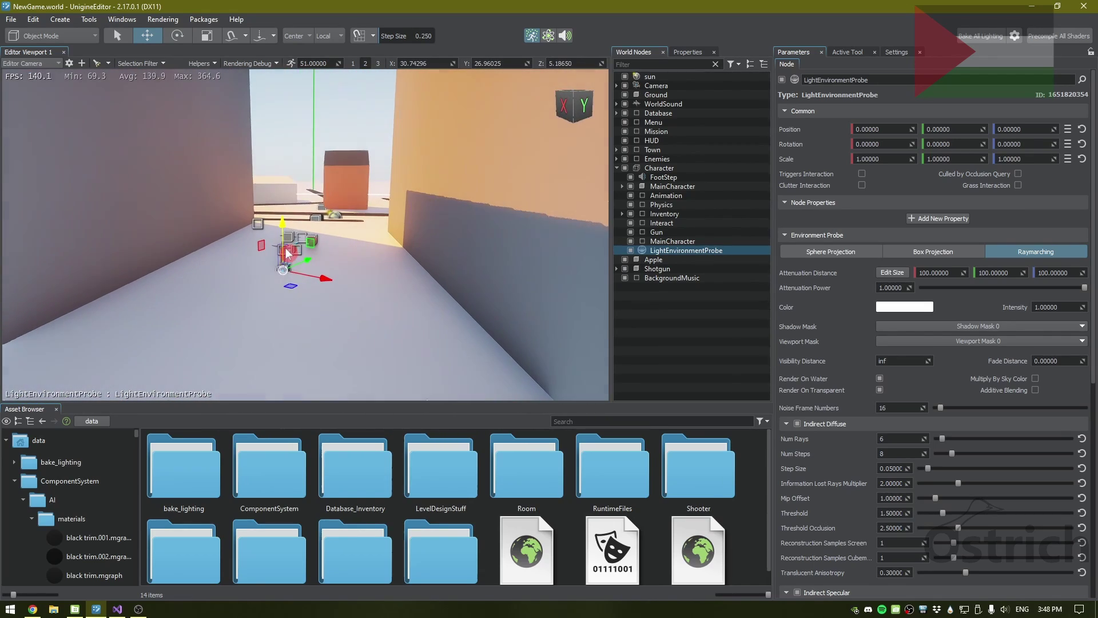
pyautogui.moveTo(1094, 231); pyautogui.dragTo(1095, 495)
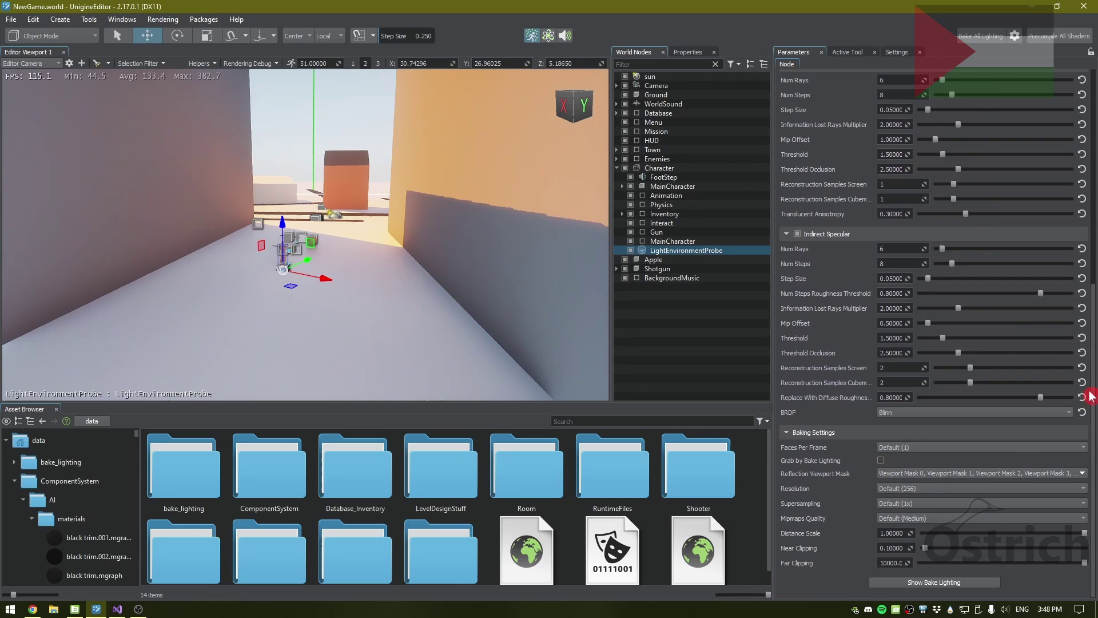
pyautogui.moveTo(1092, 392); pyautogui.dragTo(1092, 183)
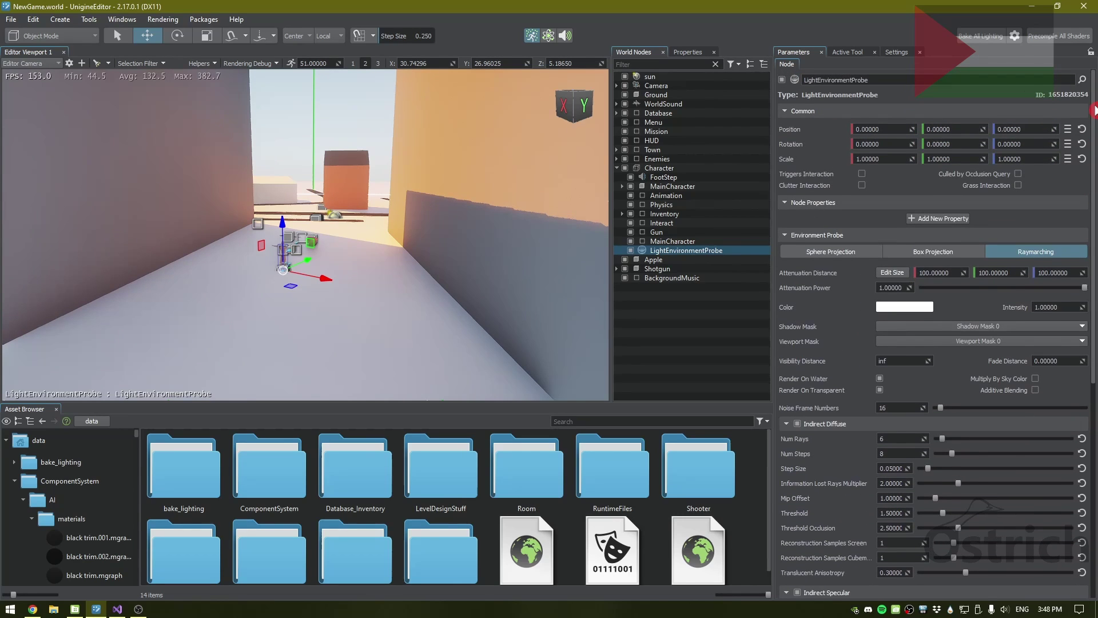
# Compare the scene lighting with the LightEnvironmentProbe disabled and enabled, leaving it enabled.
pyautogui.click(632, 251)
pyautogui.click(632, 251)
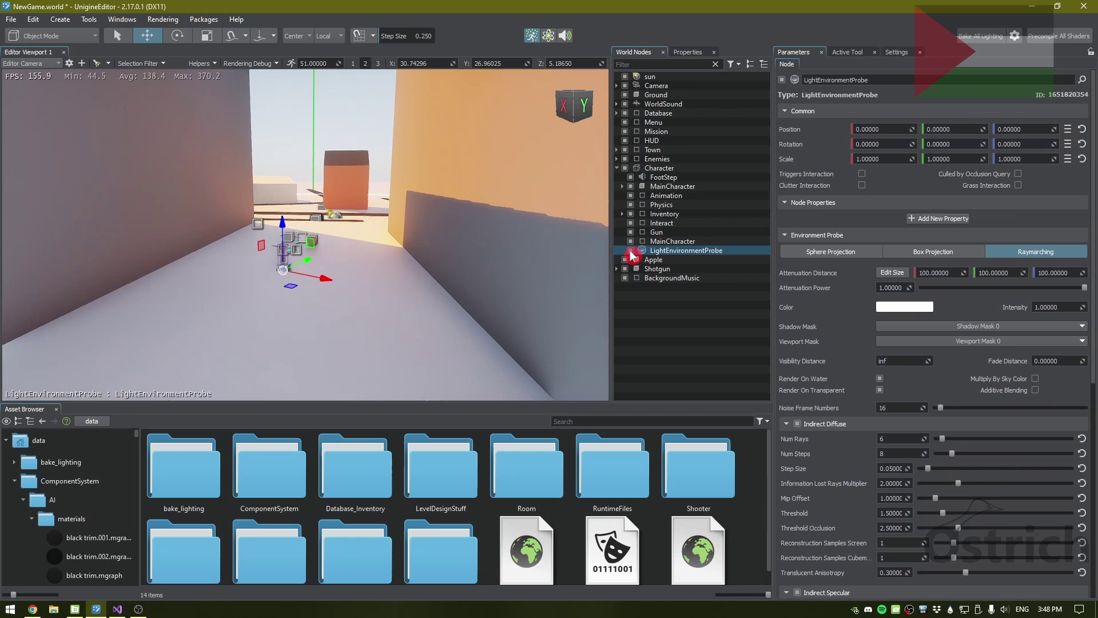
pyautogui.click(632, 251)
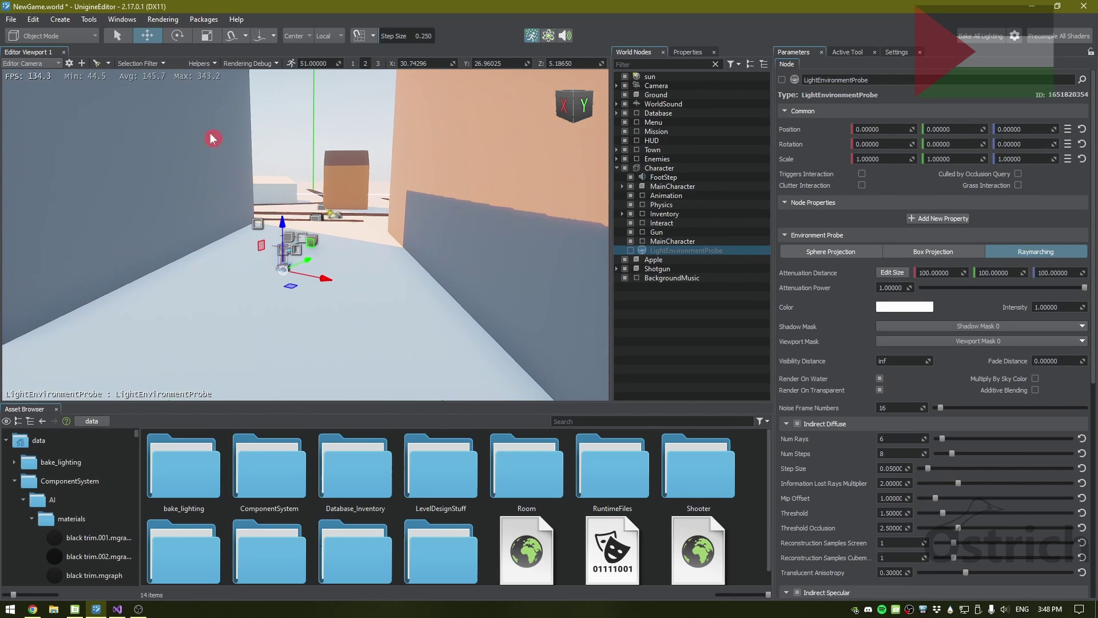
pyautogui.click(632, 252)
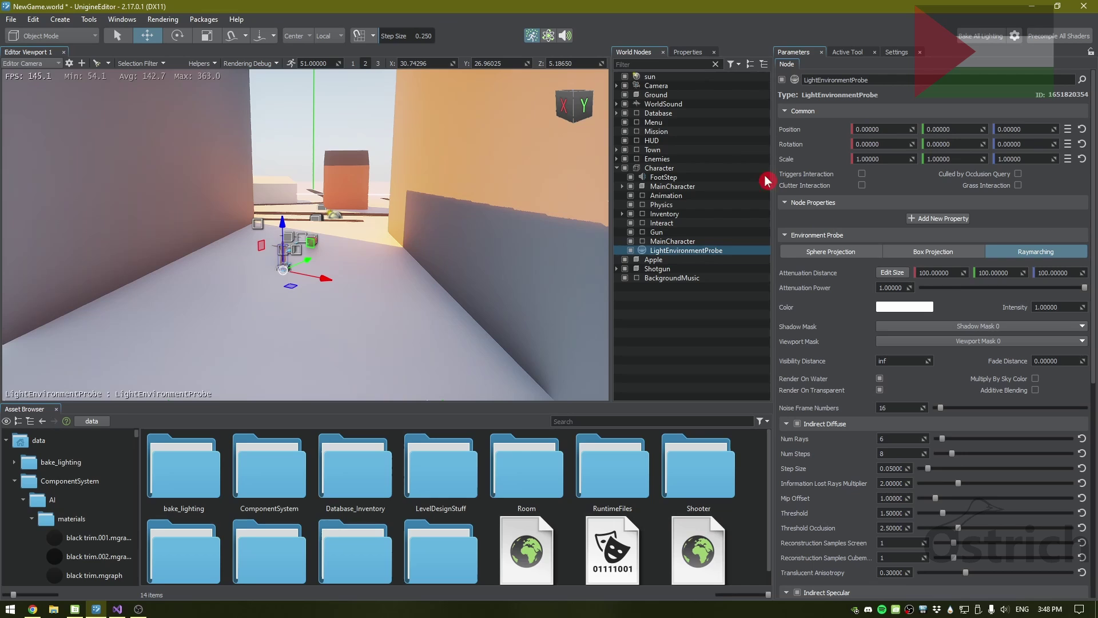
pyautogui.click(617, 168)
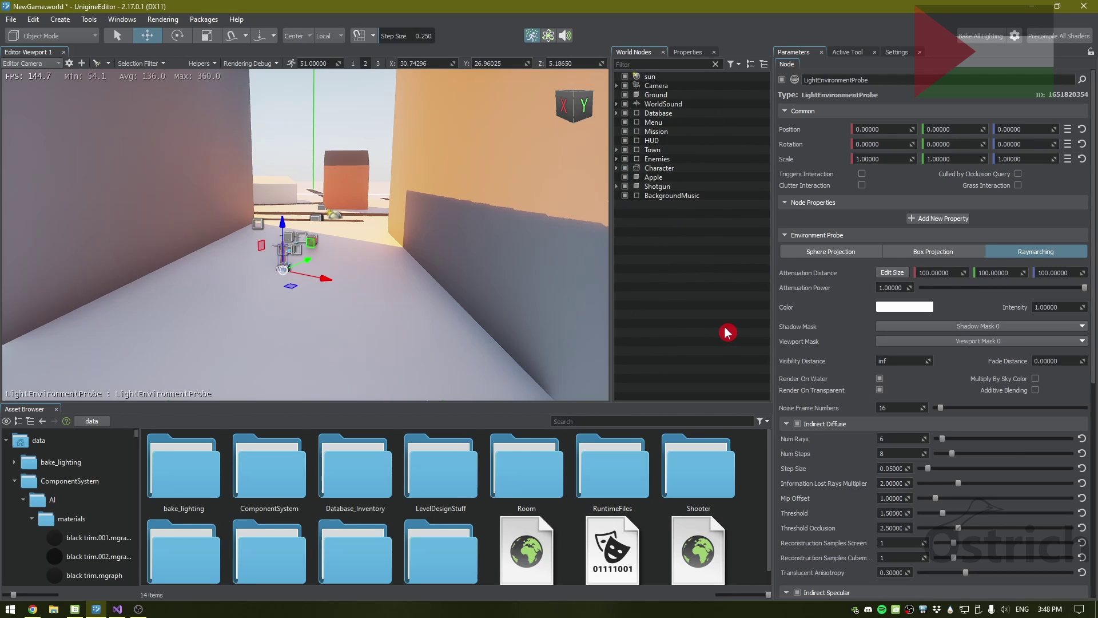
# Focus on a turret in the Enemies group and inspect its gun head and base from several angles.
pyautogui.press('w')
pyautogui.moveTo(374, 256); pyautogui.dragTo(791, 235, button='right')
pyautogui.click(676, 158)
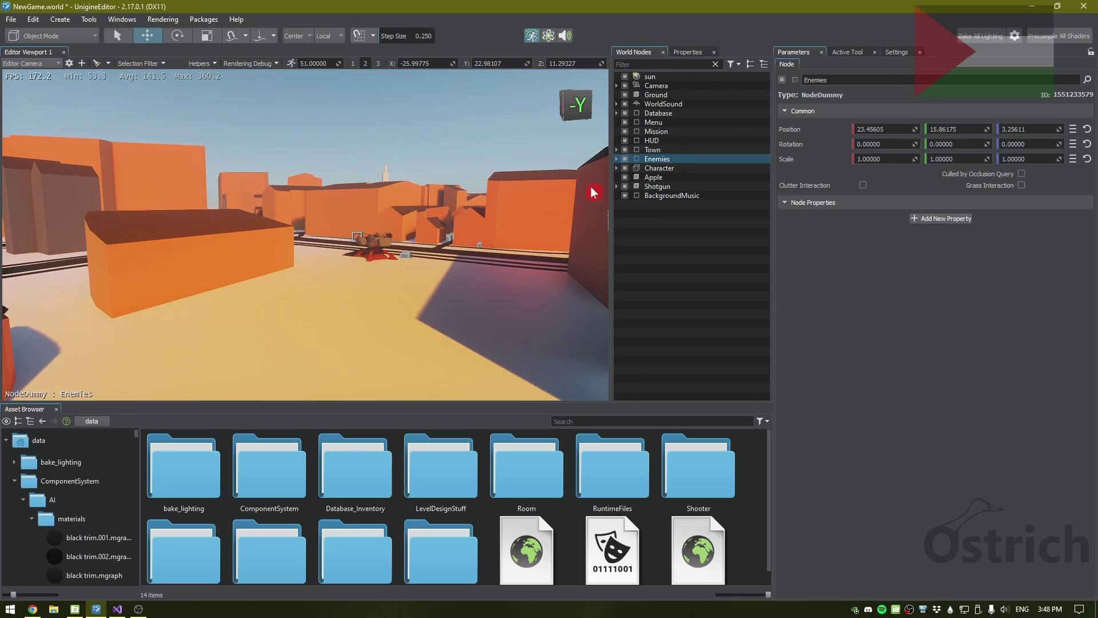
pyautogui.press('f')
pyautogui.click(339, 259)
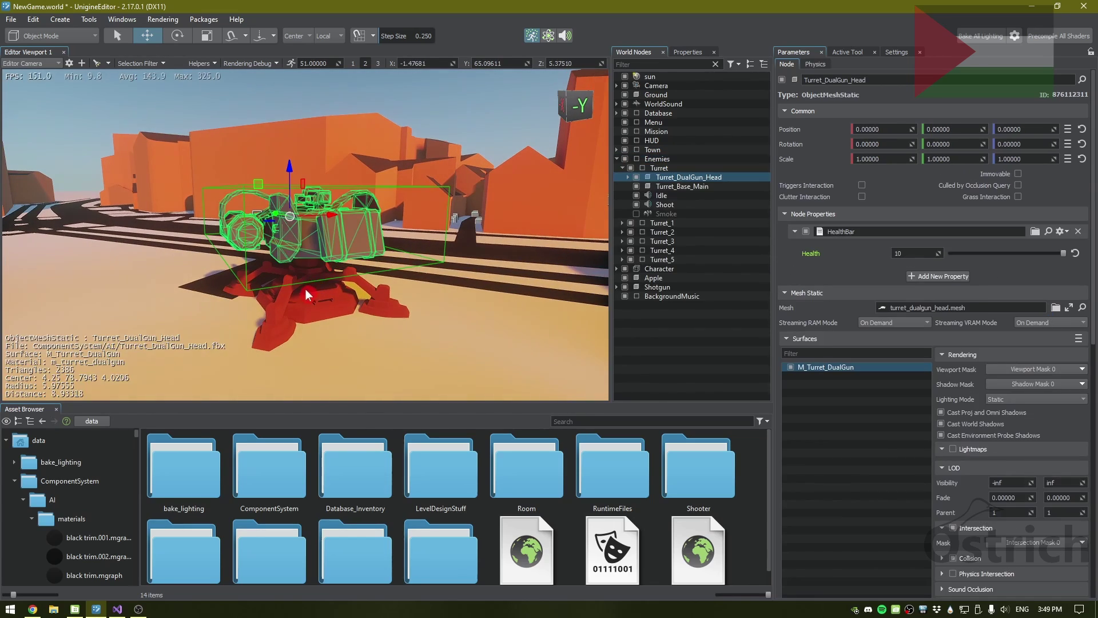
pyautogui.click(305, 289)
pyautogui.press('f')
pyautogui.keyDown('alt'); pyautogui.moveTo(417, 303); pyautogui.dragTo(503, 337); pyautogui.keyUp('alt')
# Inspect the turret's Shoot sound source and preview its Smoke particles, leaving the Smoke node disabled.
pyautogui.click(670, 205)
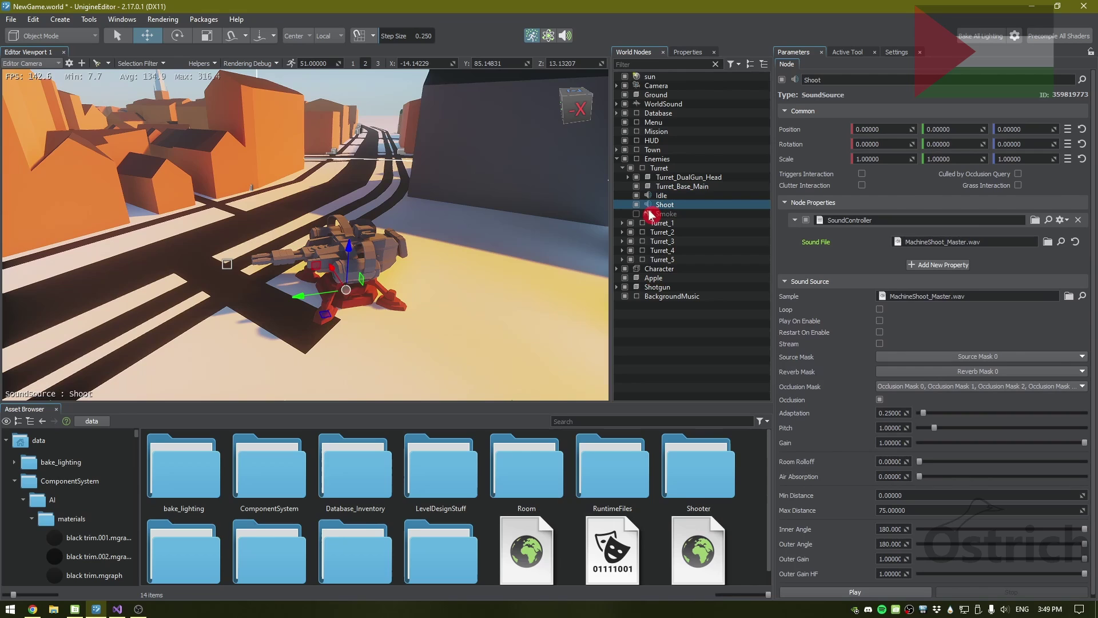
pyautogui.moveTo(417, 284); pyautogui.dragTo(441, 223, button='right')
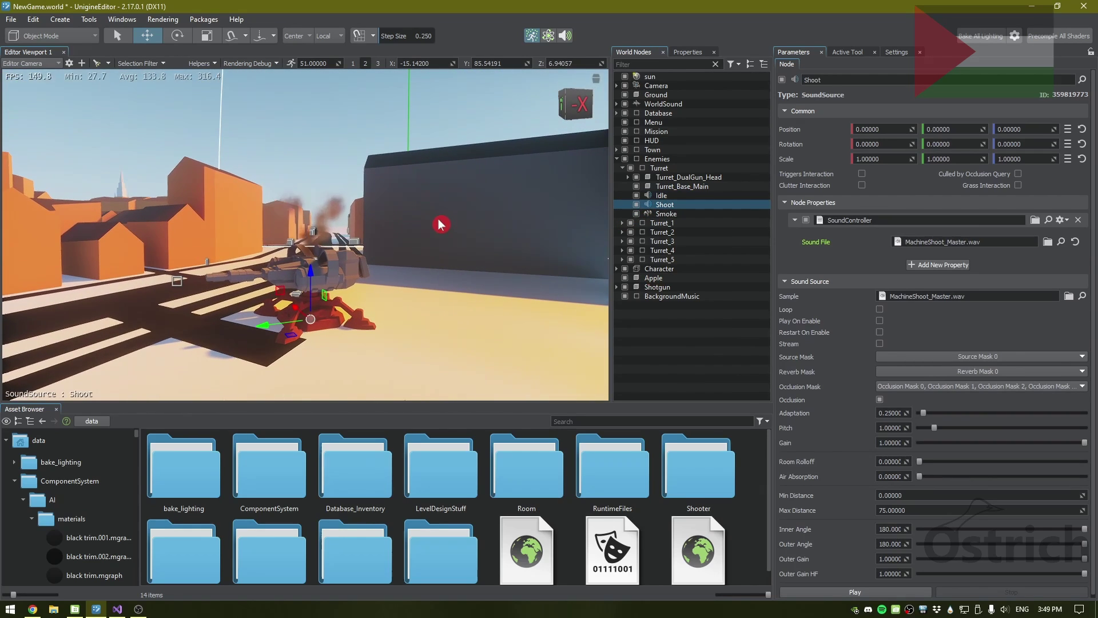
pyautogui.click(637, 214)
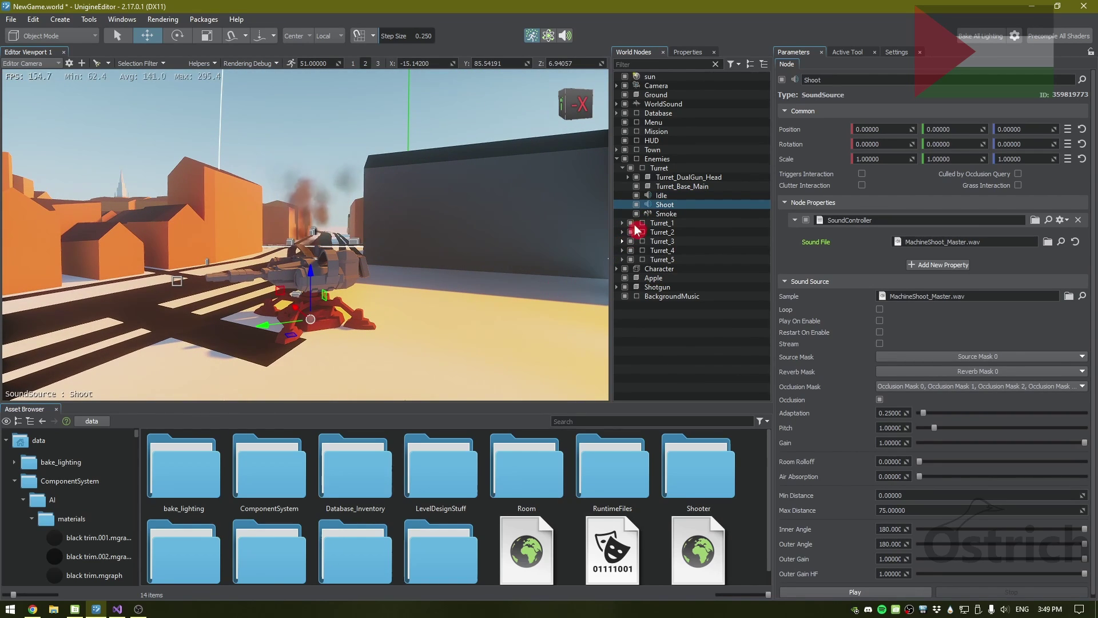
# Review the first Turret's TurretClass property and its head and base meshes, and collapse the Enemies group.
pyautogui.click(660, 167)
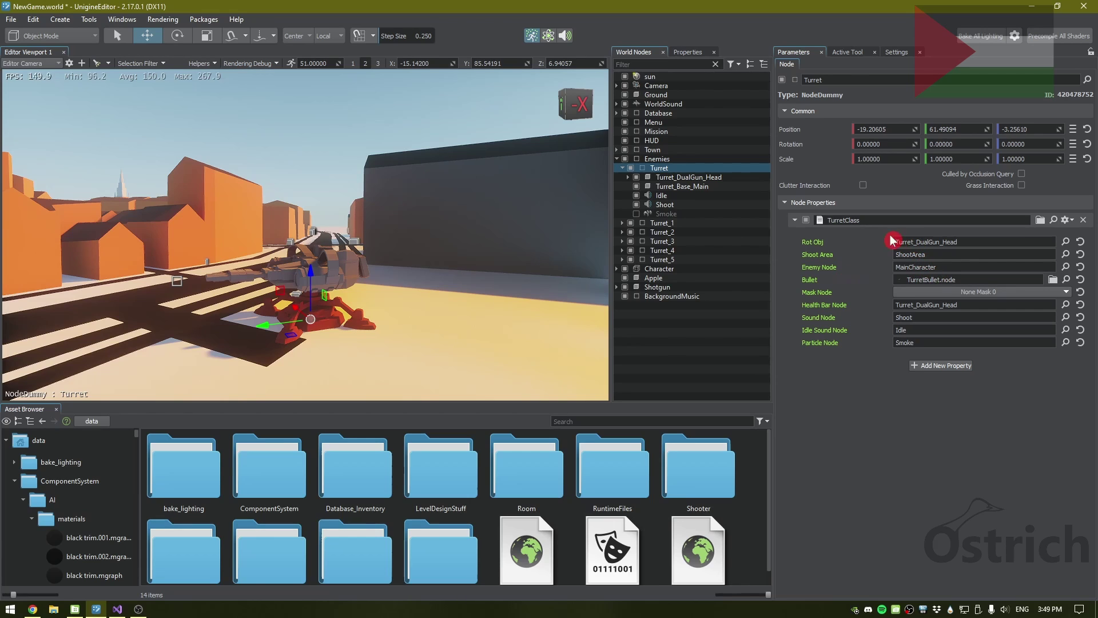
pyautogui.click(694, 179)
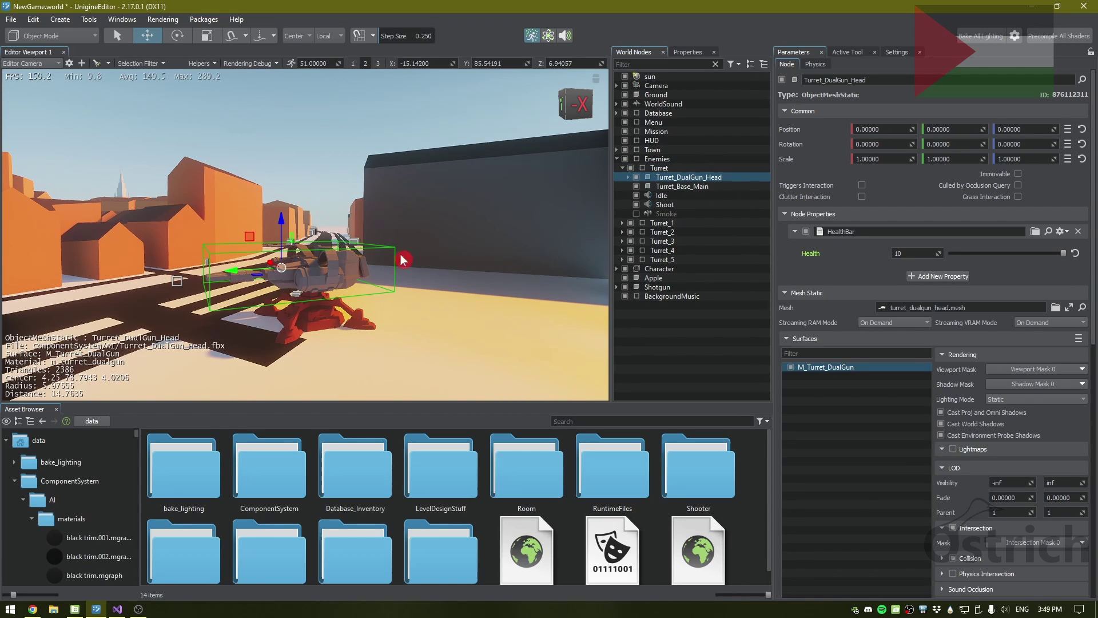
pyautogui.click(308, 323)
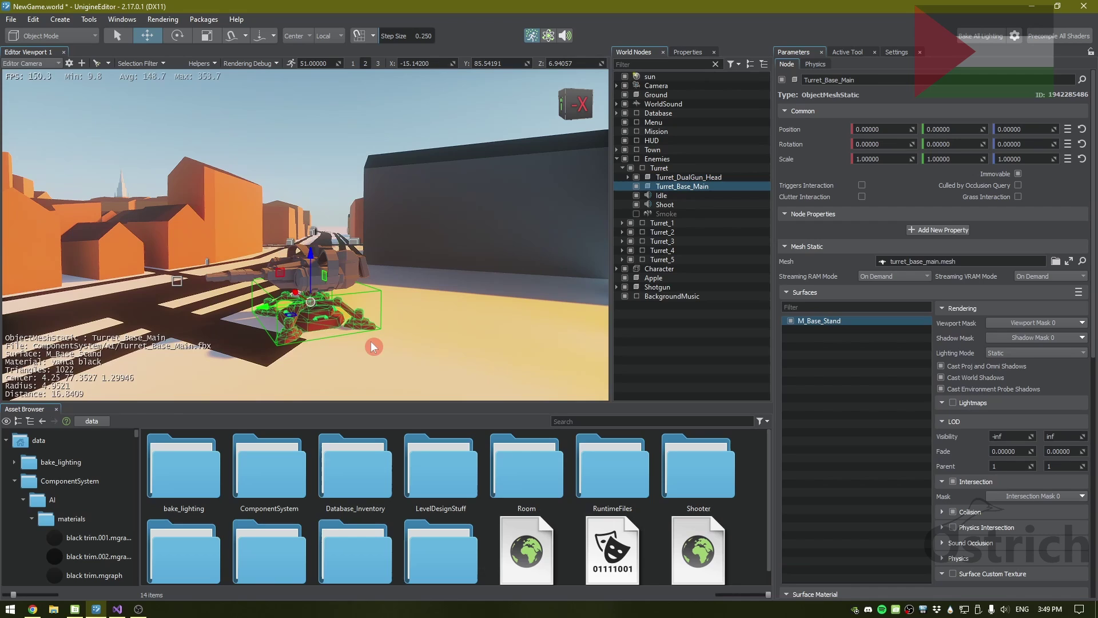
pyautogui.click(643, 168)
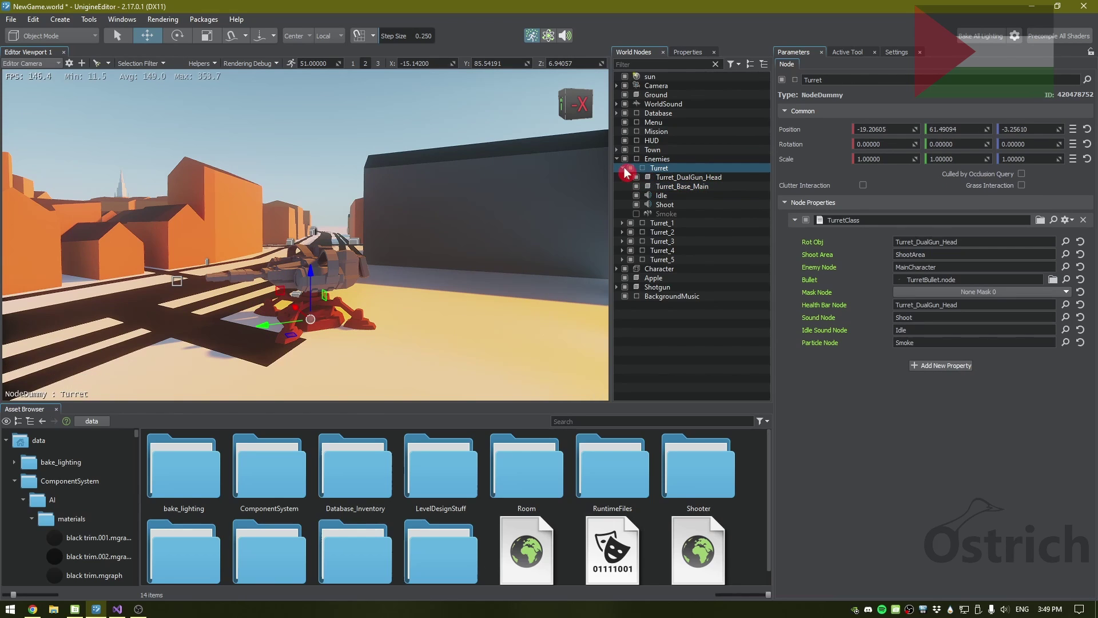
pyautogui.click(623, 169)
pyautogui.click(634, 159)
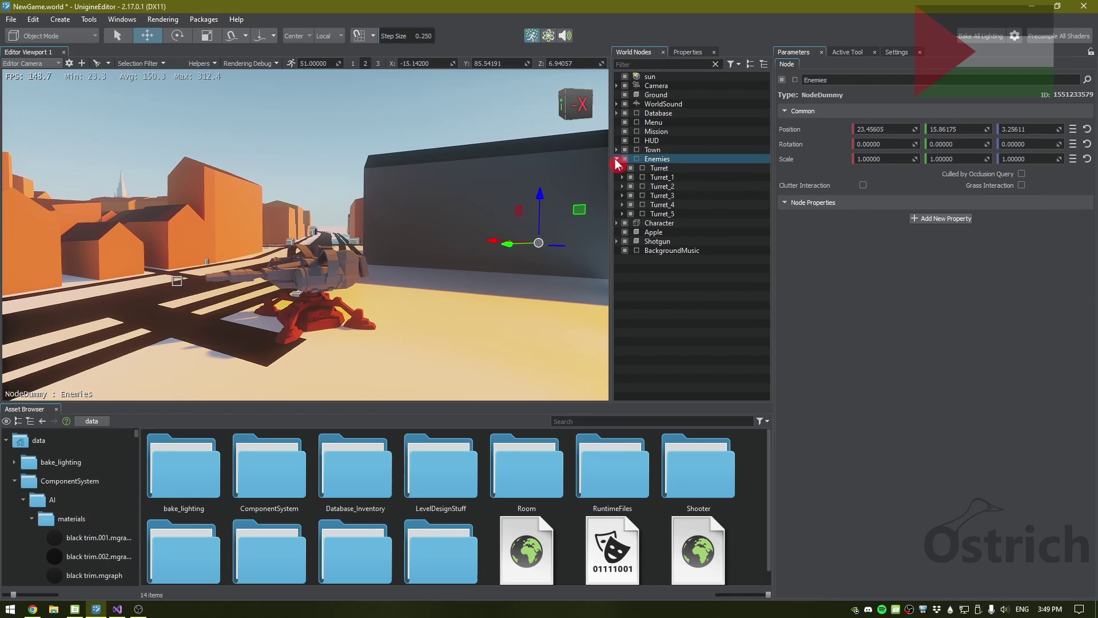
pyautogui.click(616, 159)
# Save the NewGame world.
pyautogui.press('d')
pyautogui.moveTo(524, 271); pyautogui.dragTo(493, 350, button='right')
pyautogui.hotkey('ctrl', 's')
pyautogui.press('s')
pyautogui.press('e')
pyautogui.press('d')
pyautogui.press('s')
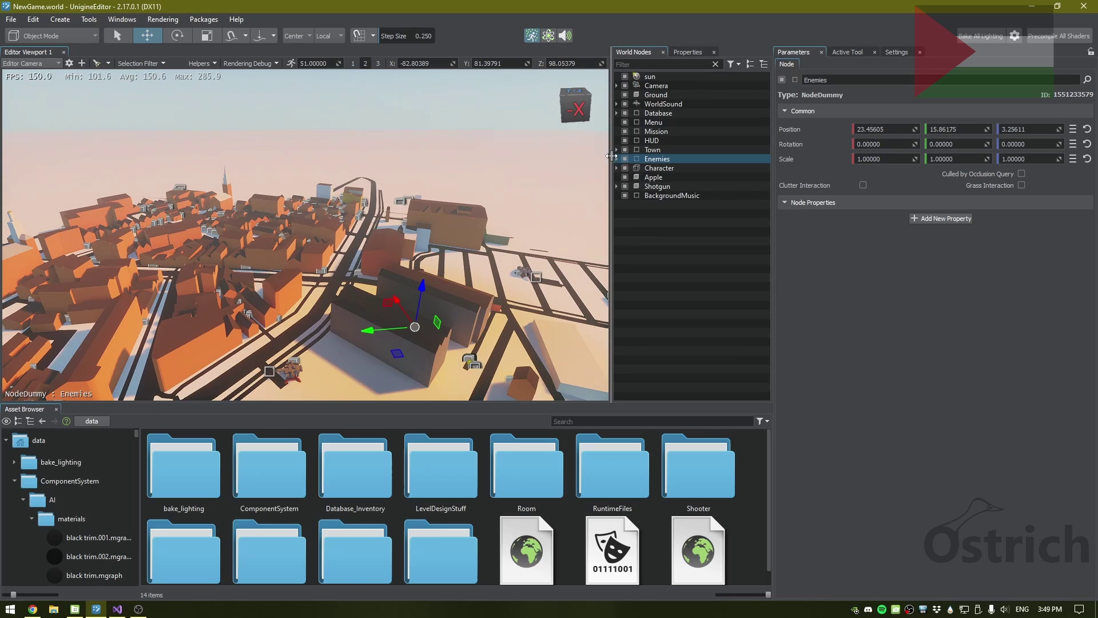
# Select all the turrets in the Enemies group to examine how they are spread across the town.
pyautogui.click(617, 159)
pyautogui.click(658, 170)
pyautogui.keyDown('shift'); pyautogui.click(659, 213); pyautogui.keyUp('shift')
pyautogui.moveTo(343, 240); pyautogui.dragTo(579, 185, button='right')
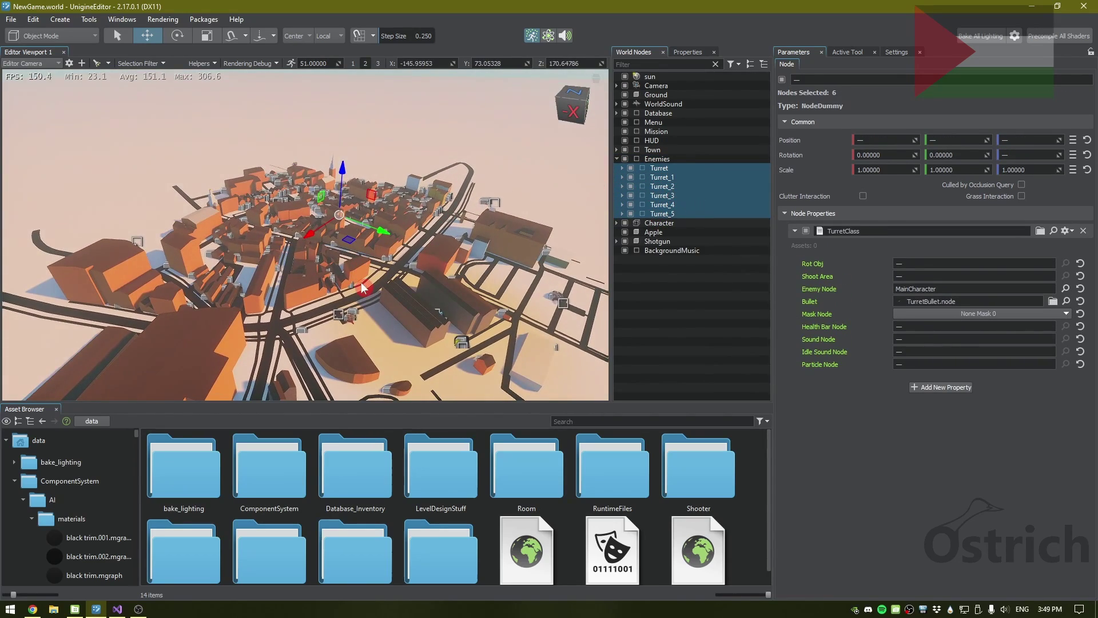
pyautogui.scroll(-3, 363, 288)
pyautogui.click(670, 160)
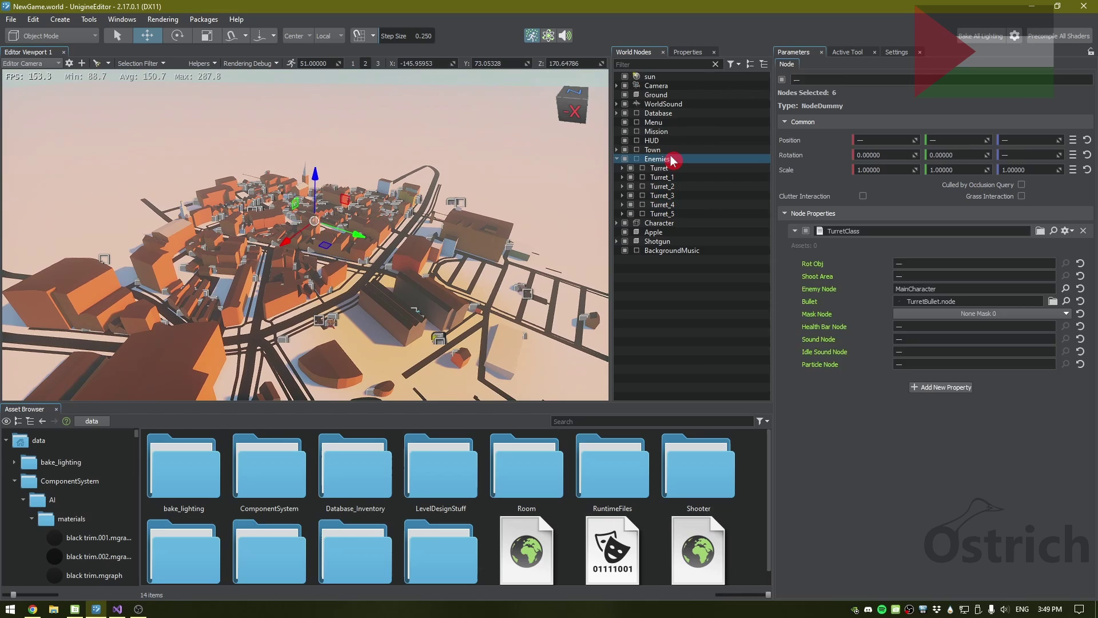
pyautogui.moveTo(426, 279); pyautogui.dragTo(482, 119)
pyautogui.hotkey('ctrl', 'z')
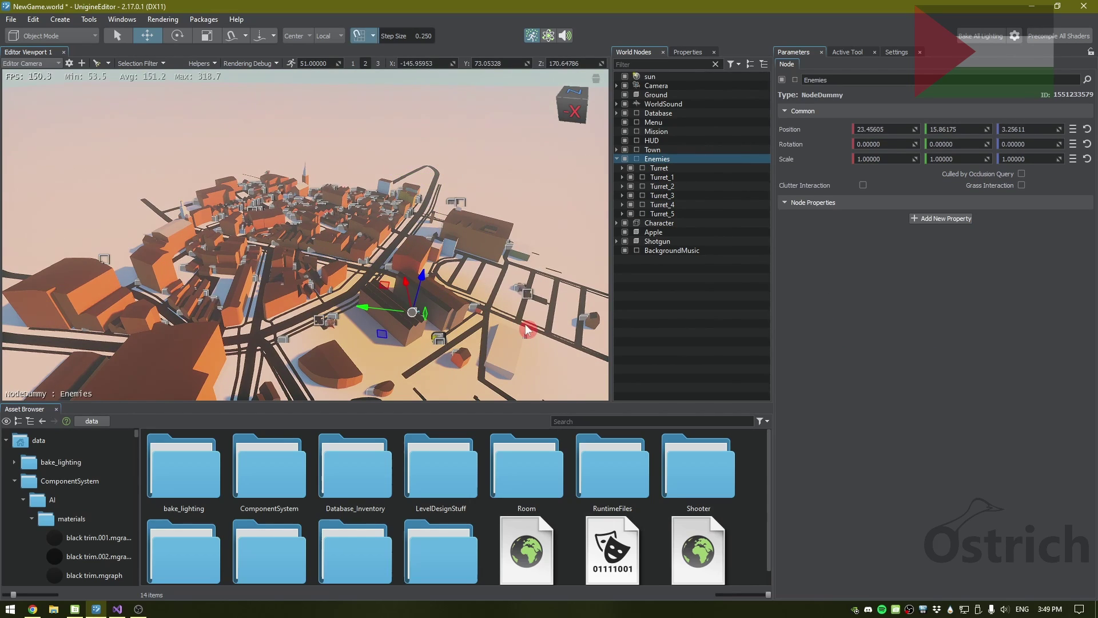
pyautogui.click(617, 159)
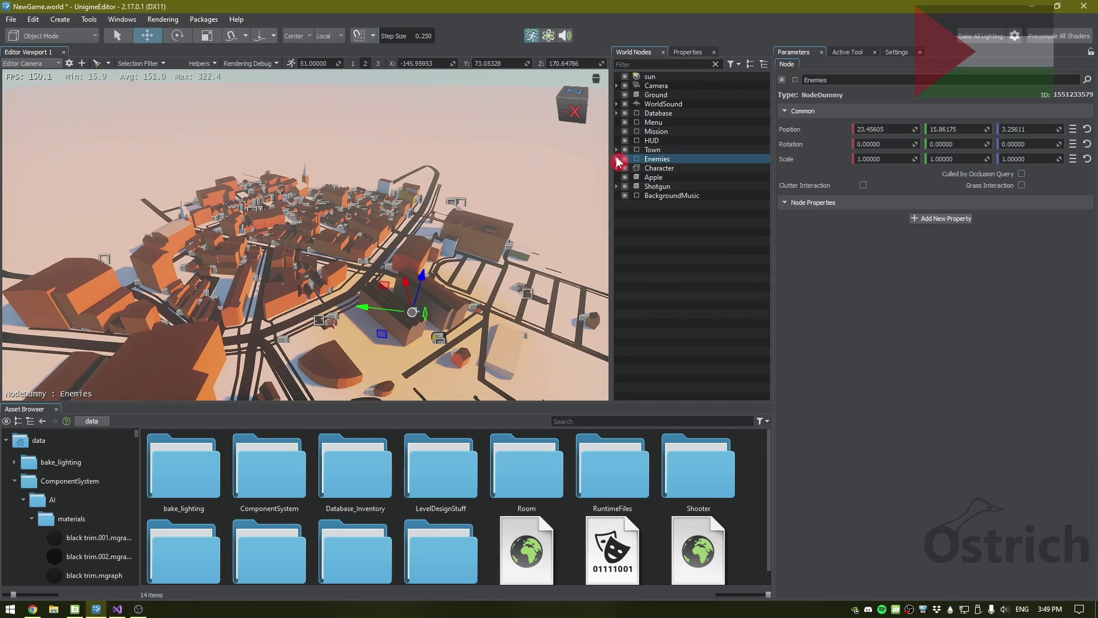
pyautogui.press('w')
pyautogui.moveTo(466, 210); pyautogui.dragTo(327, 189, button='right')
pyautogui.press('w')
pyautogui.click(246, 125)
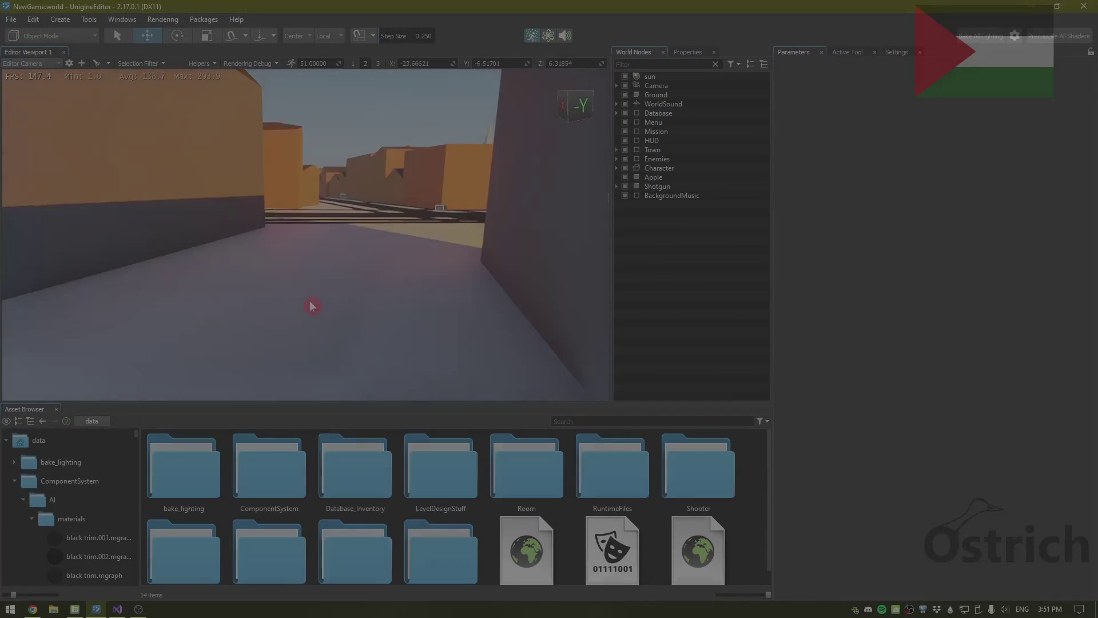
pyautogui.press('s')
pyautogui.moveTo(312, 307); pyautogui.dragTo(255, 280, button='right')
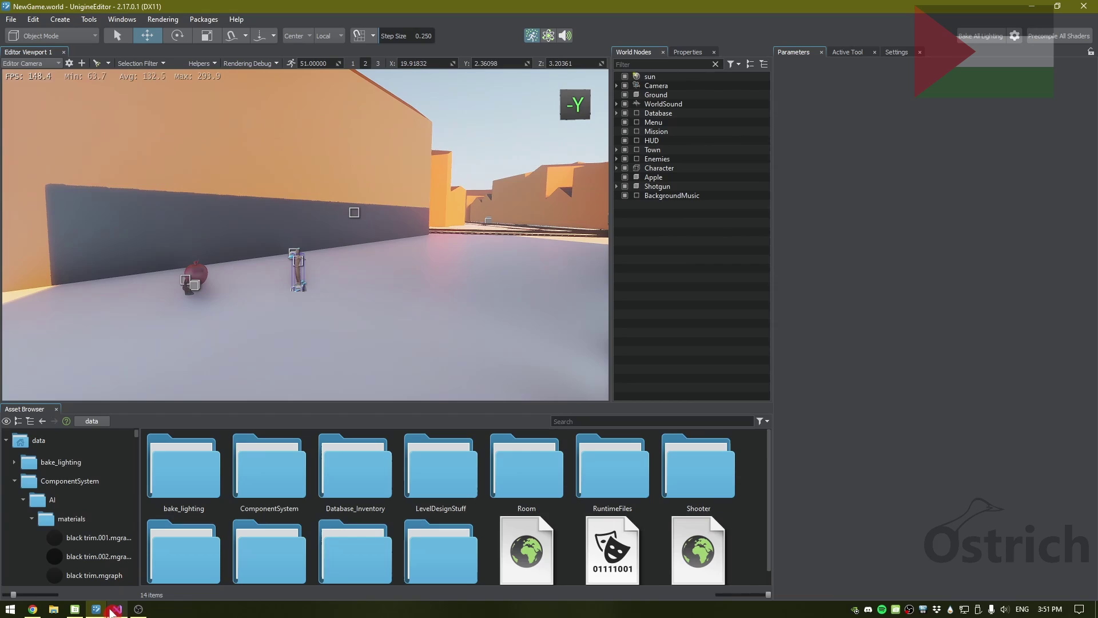
# Switch to Visual Studio, set the build configuration to Release and run the project with the Local Windows Debugger.
pyautogui.click(114, 610)
pyautogui.click(190, 27)
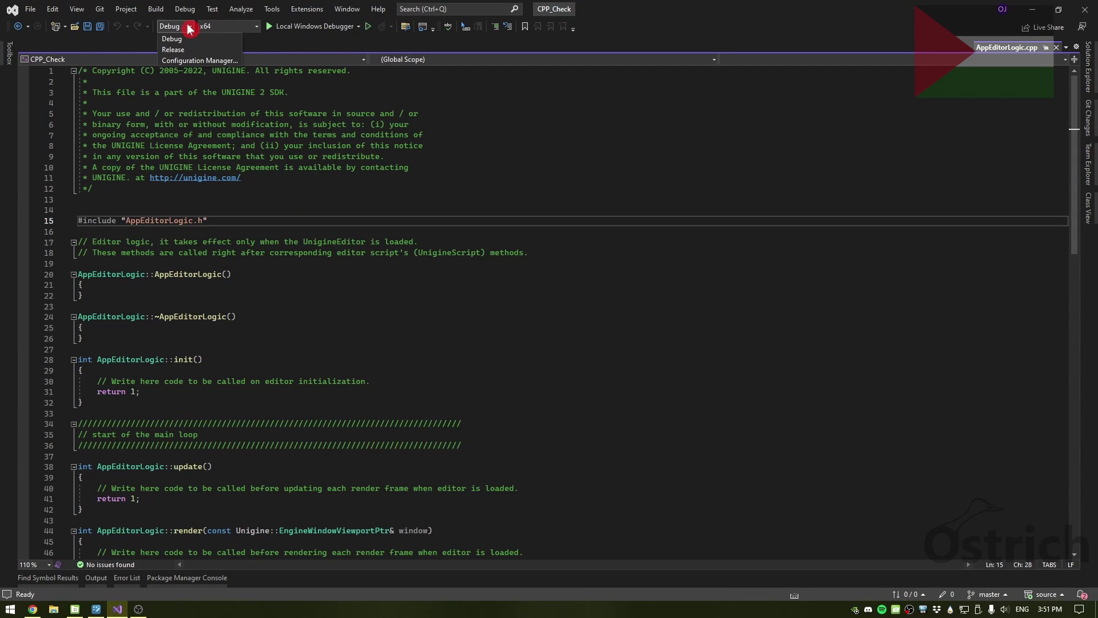
pyautogui.click(173, 38)
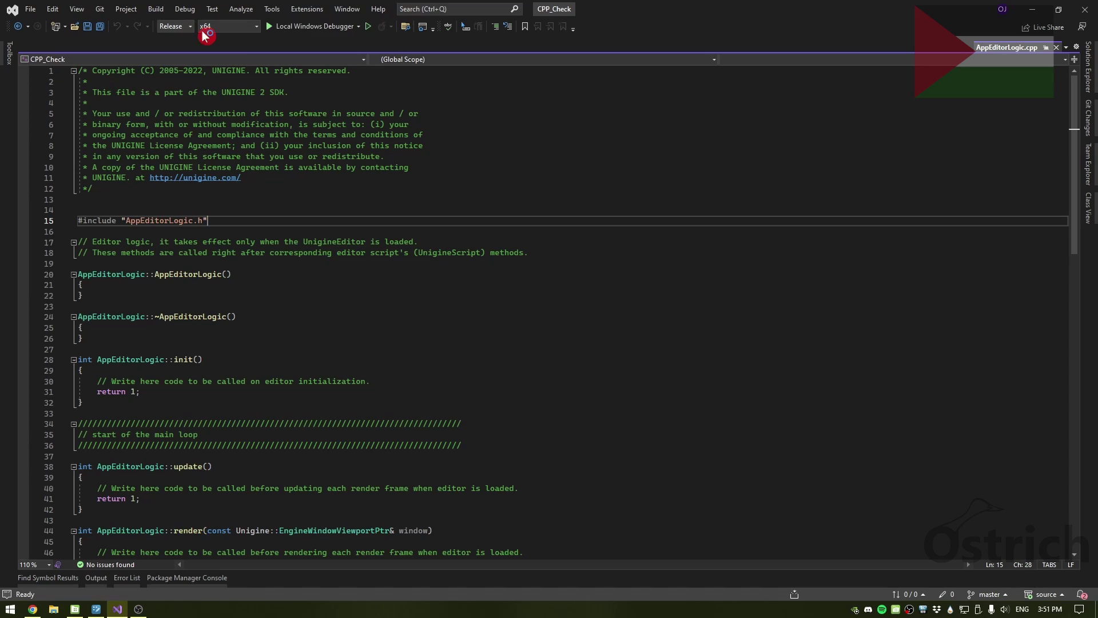
pyautogui.click(292, 27)
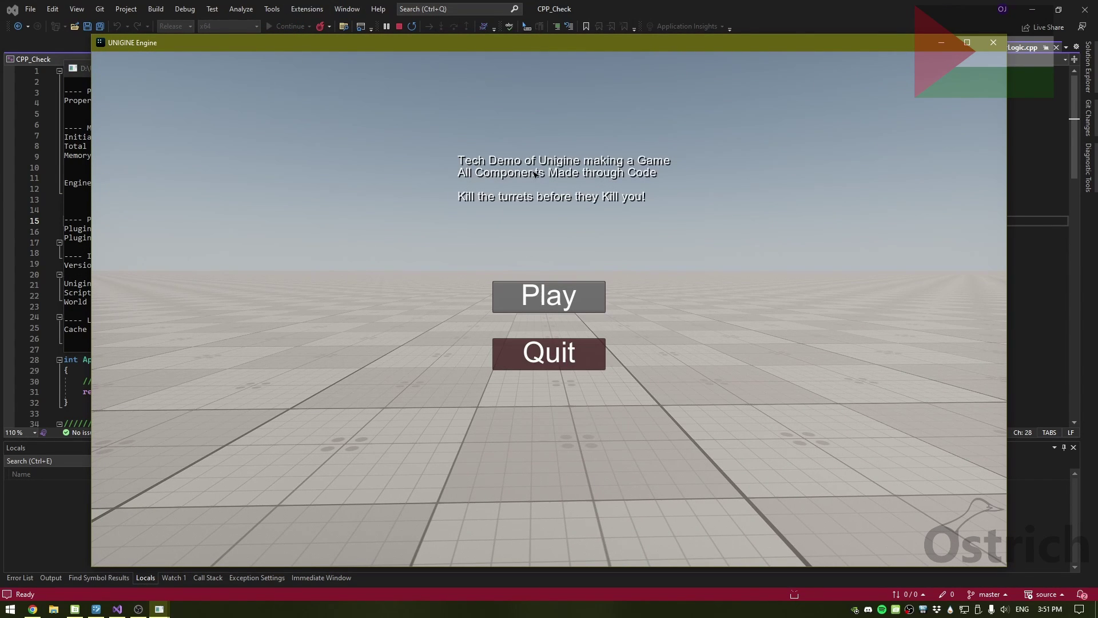
# Start playing the game, open and close the inventory, and pick up the apple in front of the character.
pyautogui.click(549, 298)
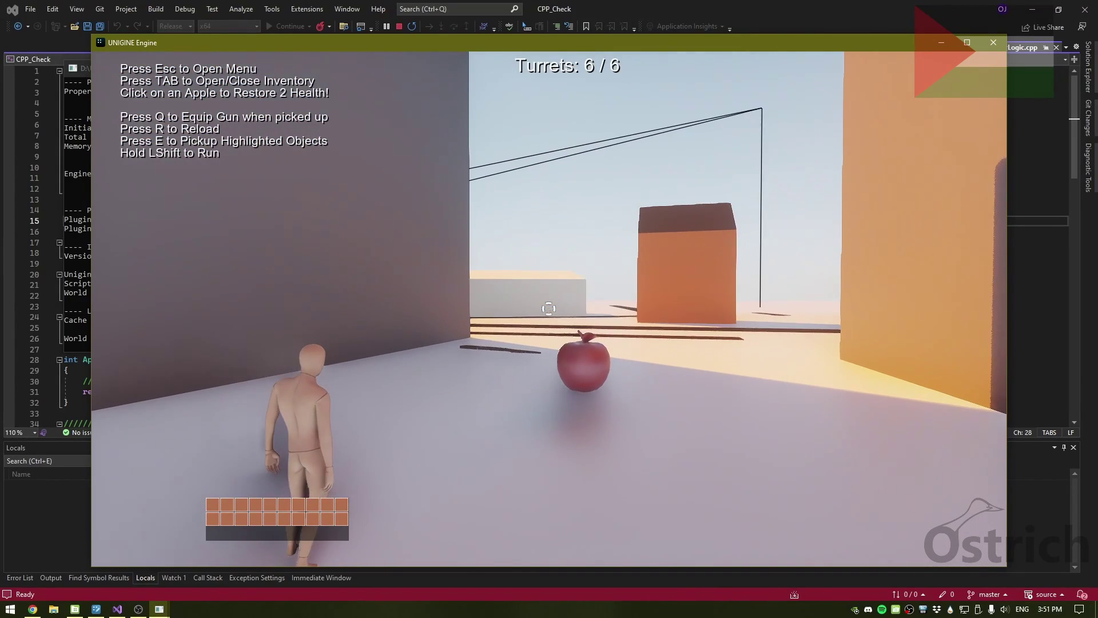
pyautogui.press('Tab')
pyautogui.press('Tab')
pyautogui.press('w')
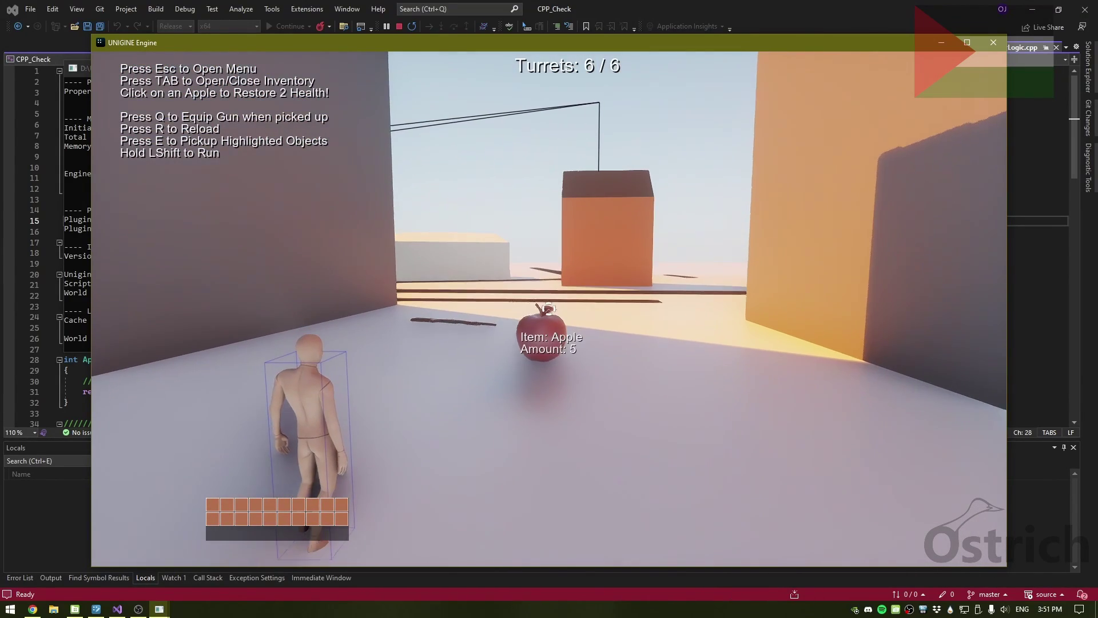
pyautogui.press('e')
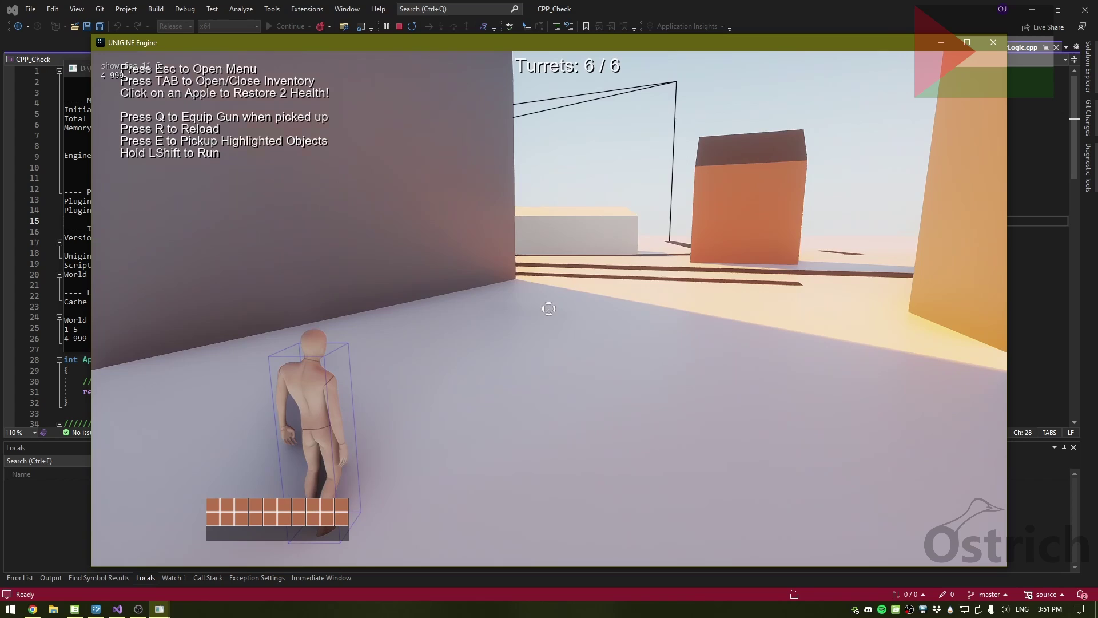
# Restore the character's health with apples from the inventory, close it and run out of the alley into the open.
pyautogui.press('Tab')
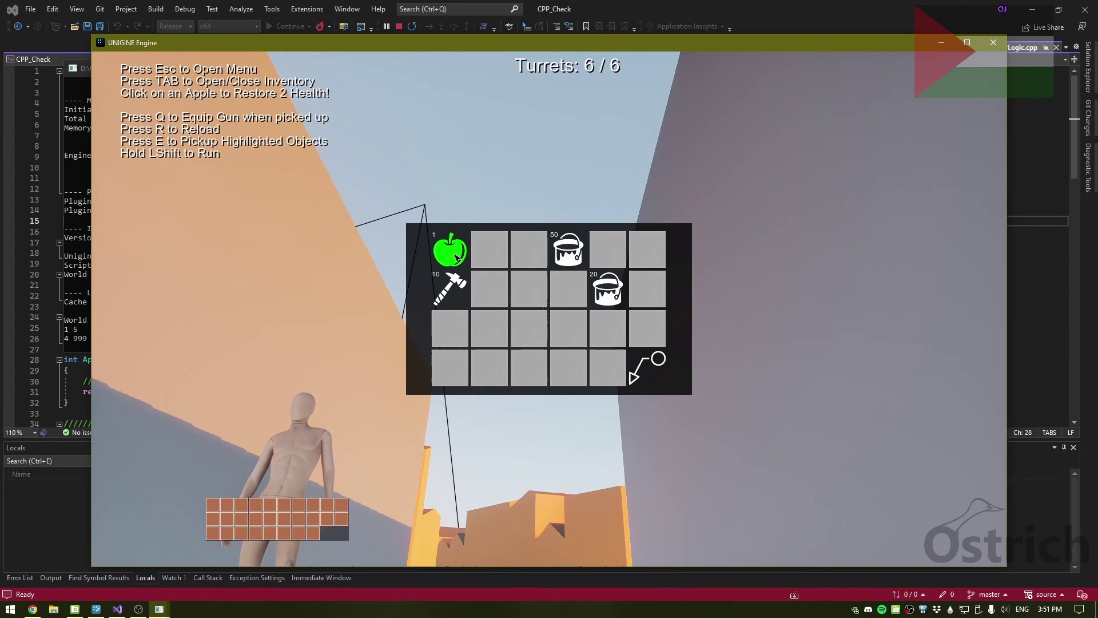
pyautogui.press('Tab')
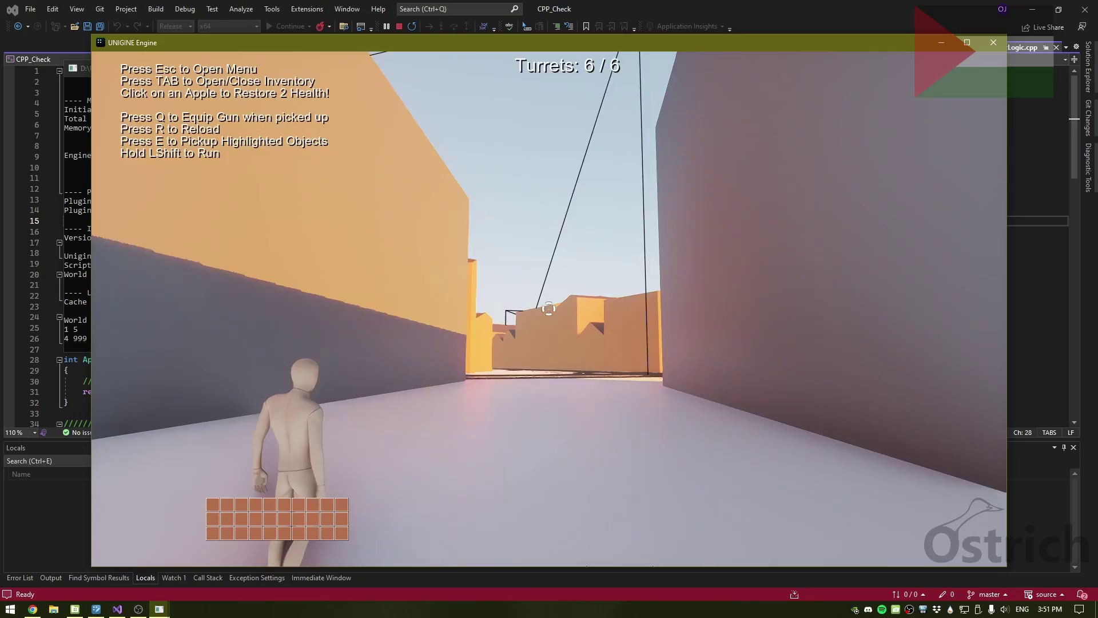
pyautogui.press('w')
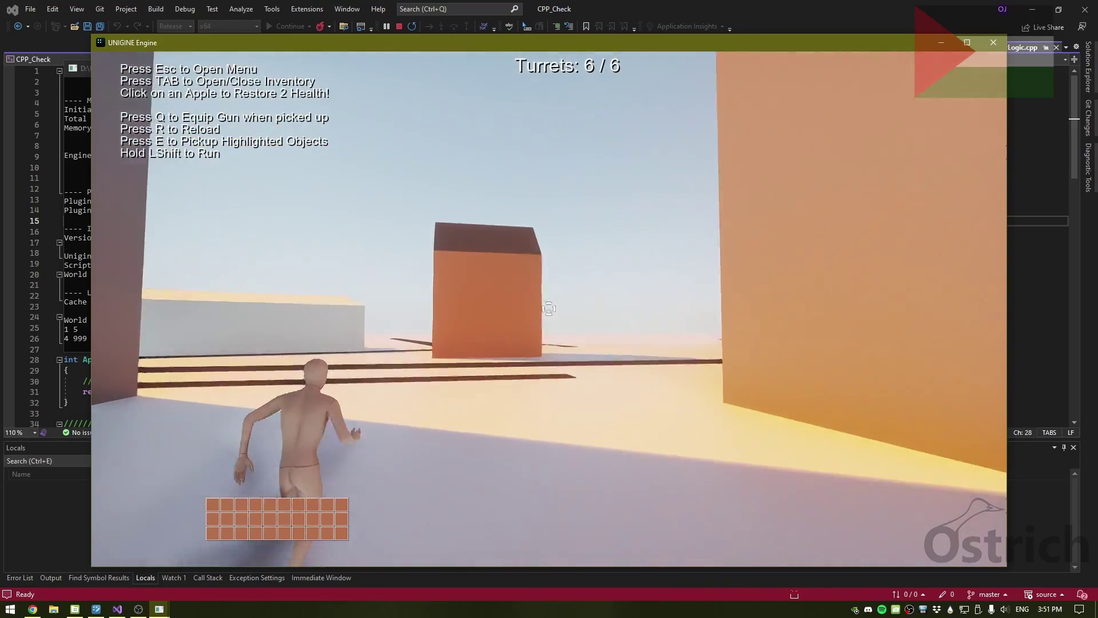
pyautogui.press('w')
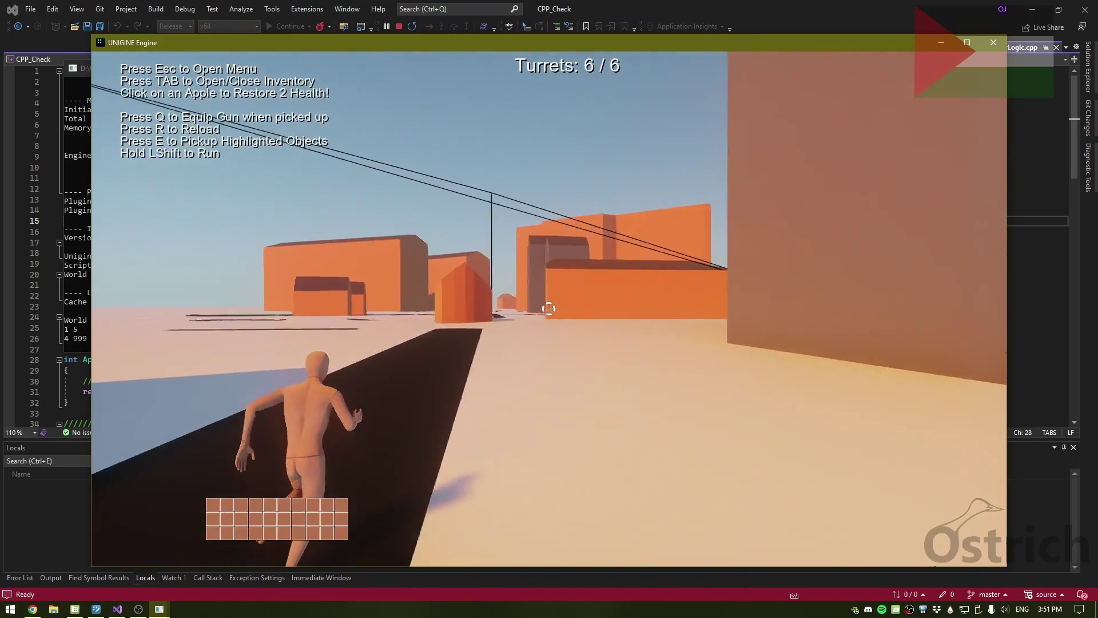
pyautogui.press('w')
# Equip the gun, aim at the nearest turret and open fire on it.
pyautogui.press('q')
pyautogui.rightClick(548, 309)
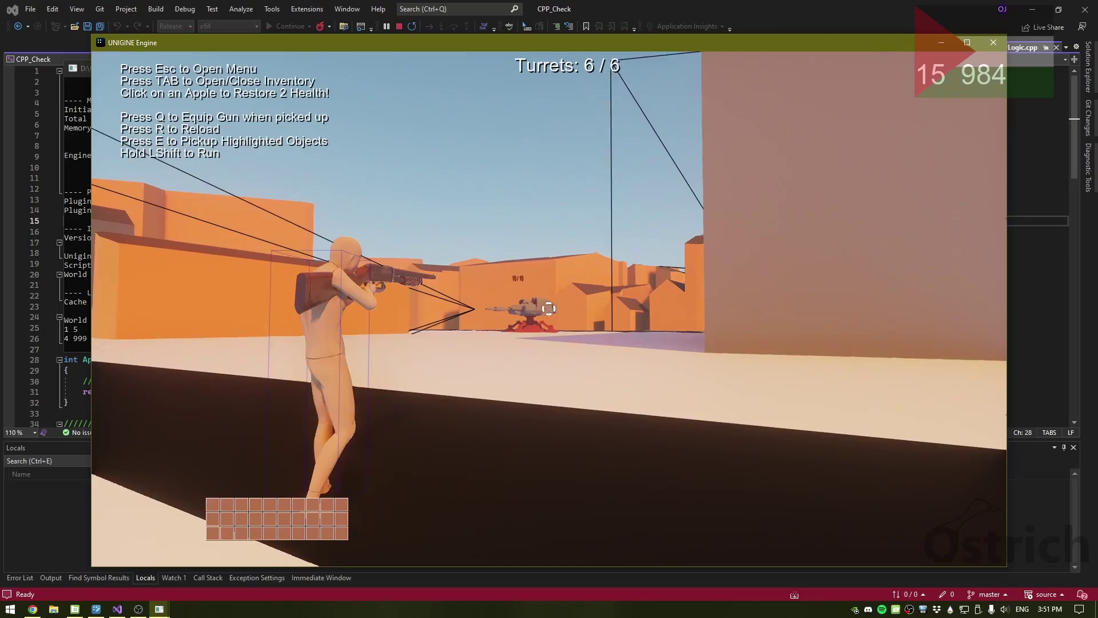
pyautogui.click(548, 309)
pyautogui.press('w')
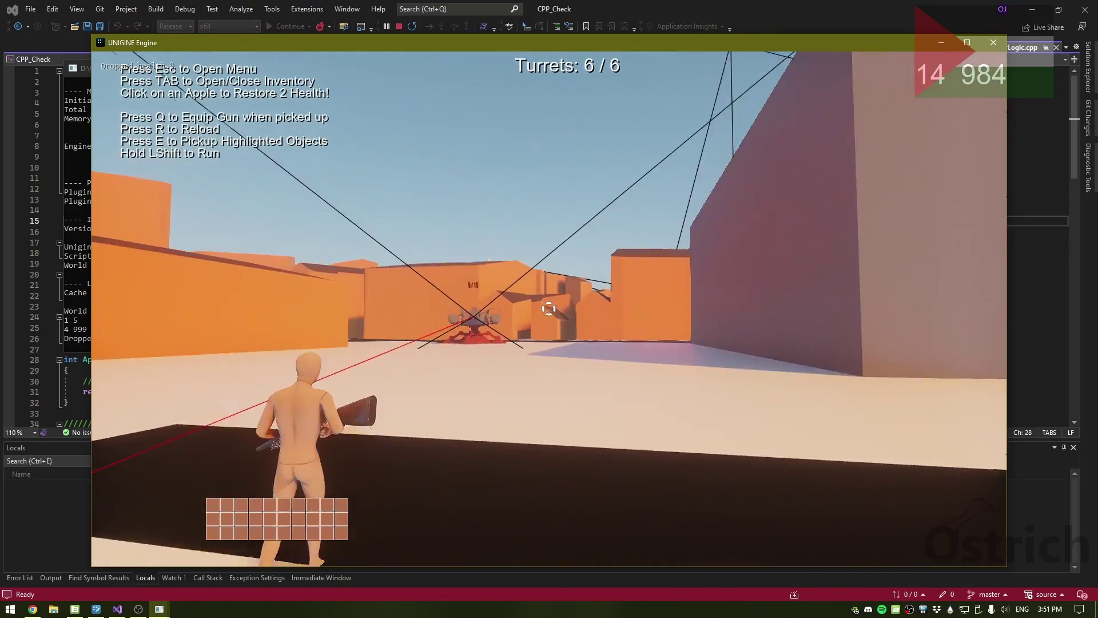
pyautogui.rightClick(549, 308)
pyautogui.press('s')
pyautogui.click(548, 309)
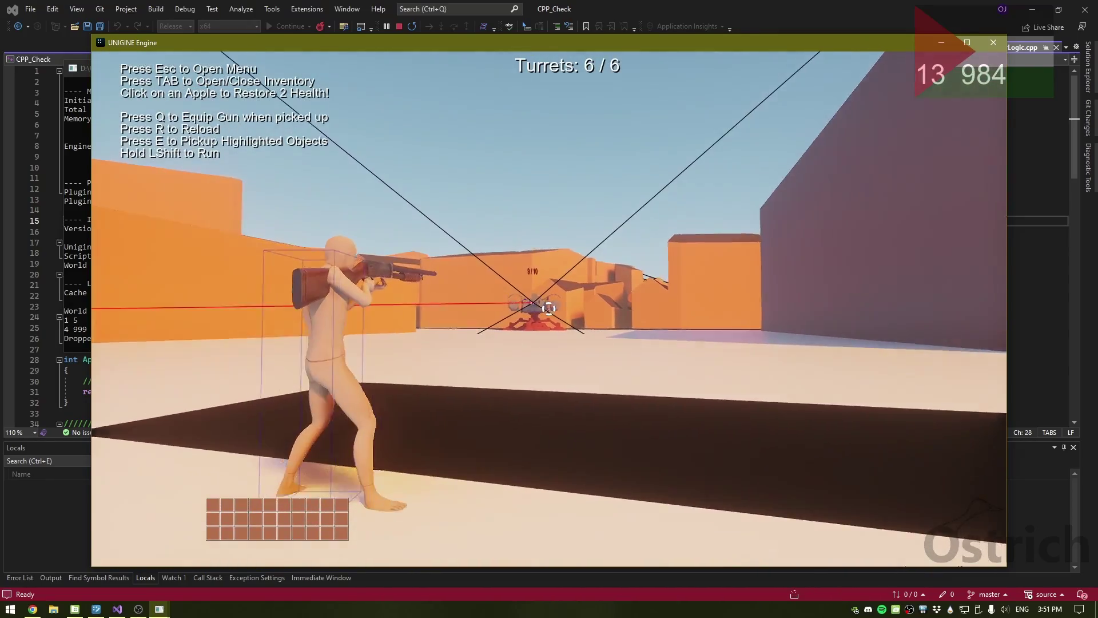
# Keep shooting the turret while strafing and advancing until it is destroyed, and run on towards its wreck.
pyautogui.press('a')
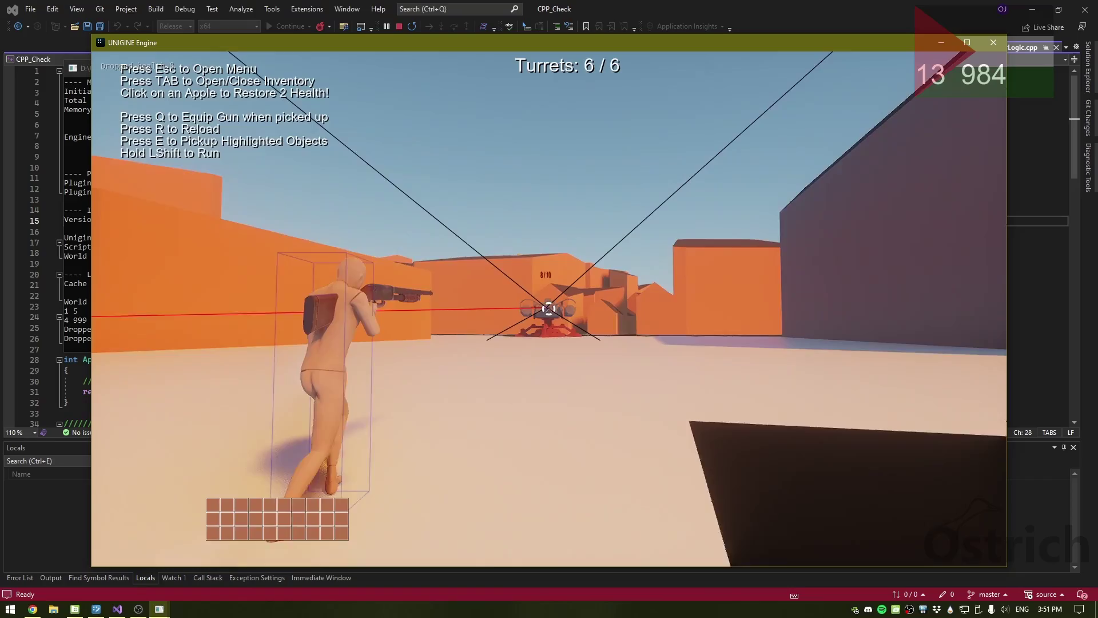
pyautogui.click(549, 309)
pyautogui.press('w')
pyautogui.click(549, 309)
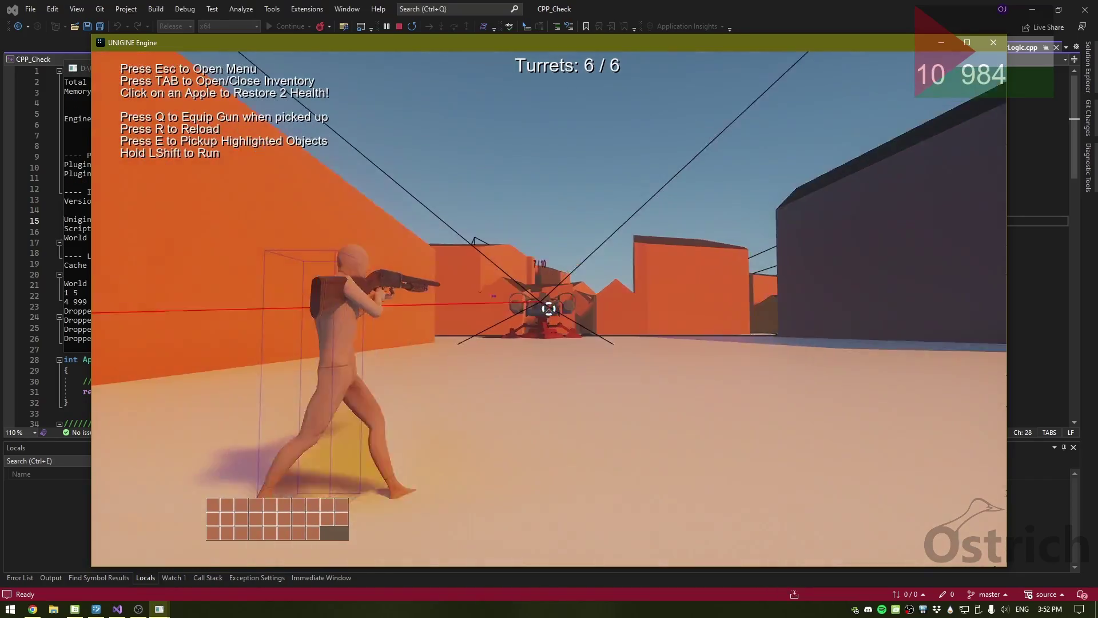
pyautogui.click(549, 309)
pyautogui.press('a')
pyautogui.click(548, 308)
pyautogui.press('d')
pyautogui.click(548, 309)
pyautogui.click(549, 309)
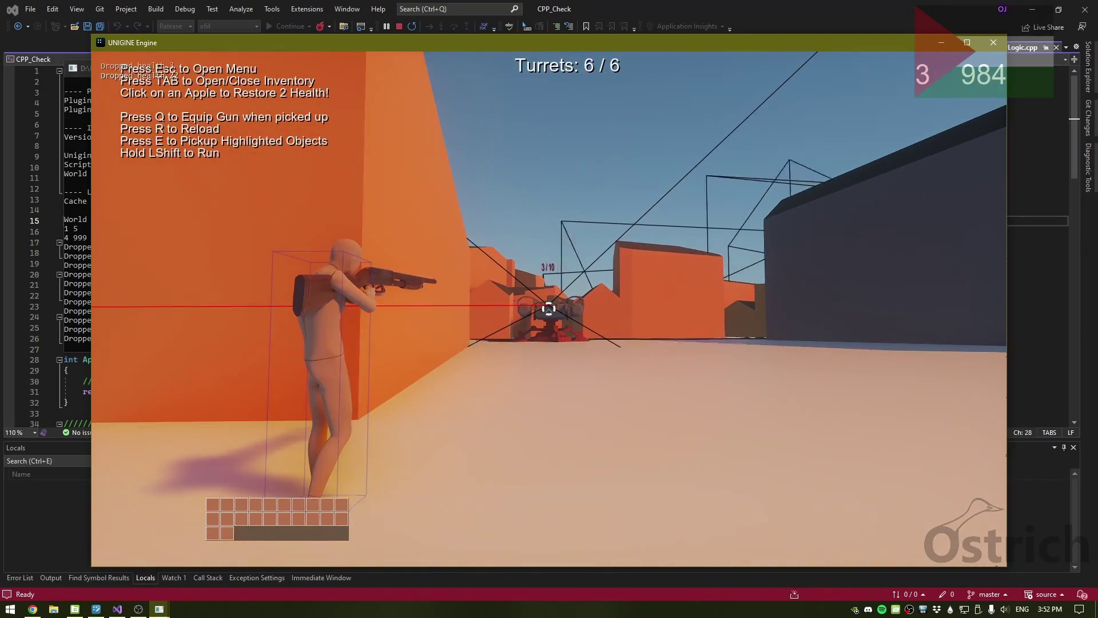
pyautogui.click(549, 309)
pyautogui.press('w')
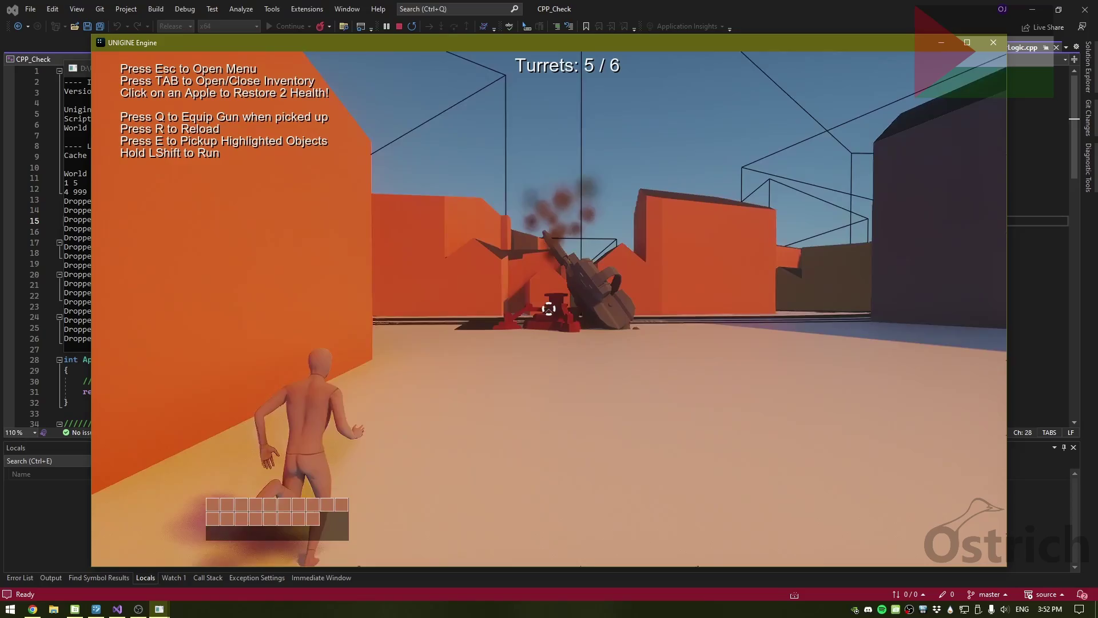
# Quit the running game and switch to UnigineEditor.
pyautogui.press('Escape')
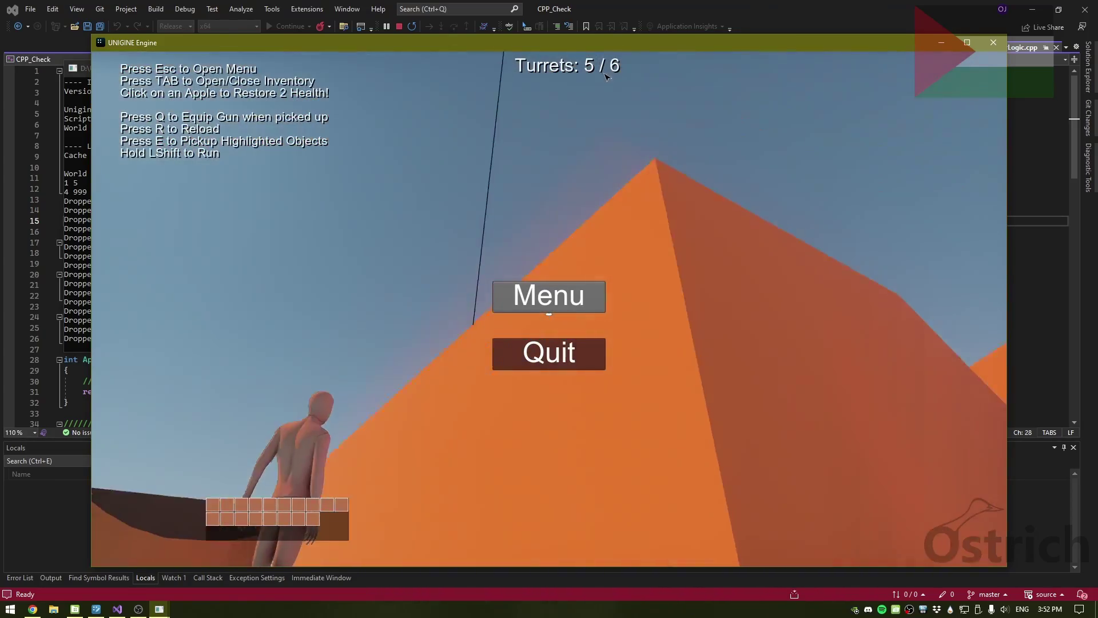
pyautogui.click(538, 349)
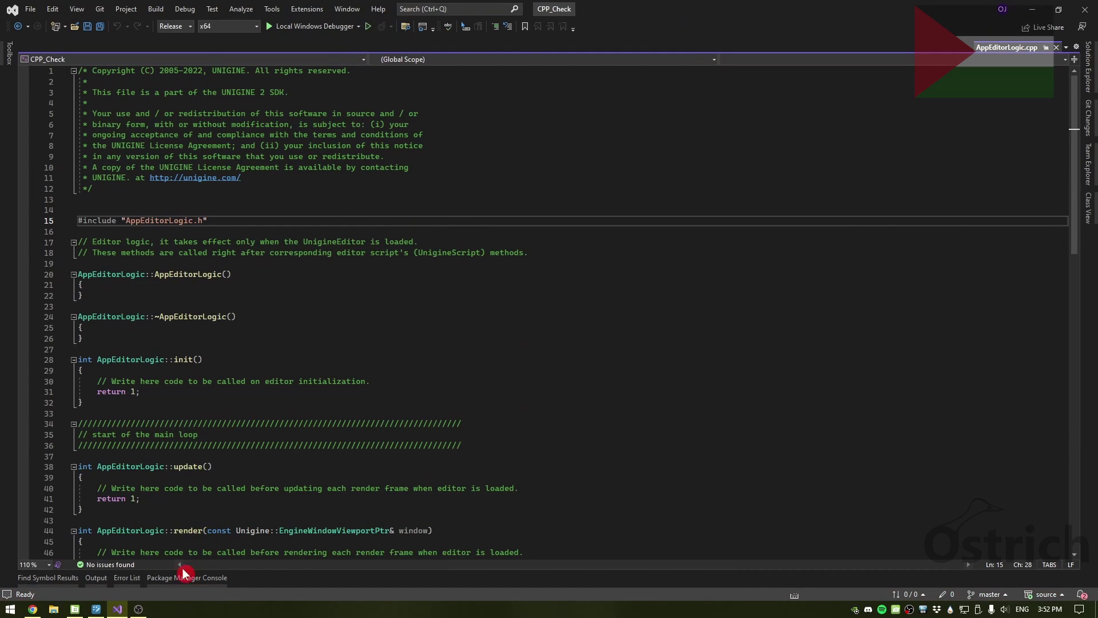
pyautogui.click(96, 610)
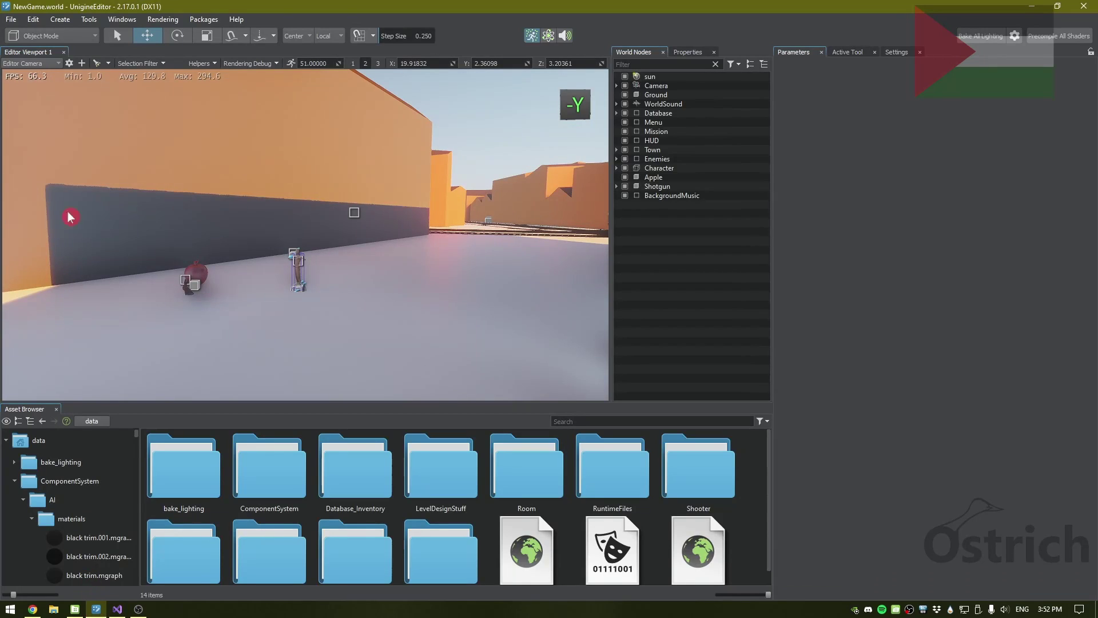
# Bring up the Create Build settings for the project and enlarge the window to show the options.
pyautogui.click(10, 20)
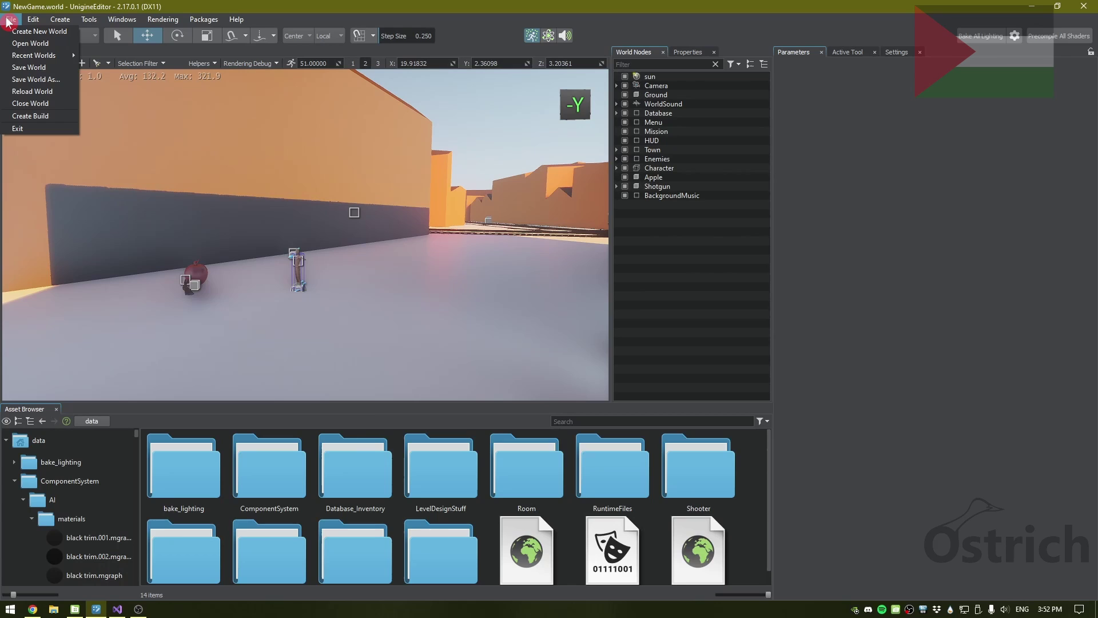
pyautogui.click(32, 117)
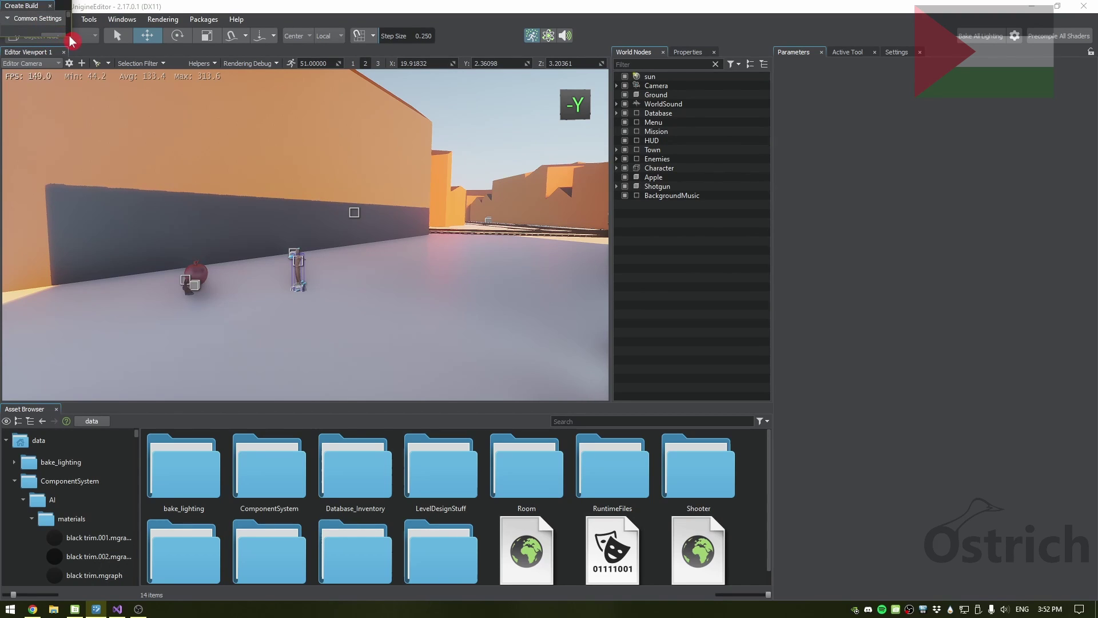
pyautogui.moveTo(72, 41); pyautogui.dragTo(379, 315)
pyautogui.moveTo(133, 19); pyautogui.dragTo(443, 126)
pyautogui.moveTo(692, 253); pyautogui.dragTo(692, 318)
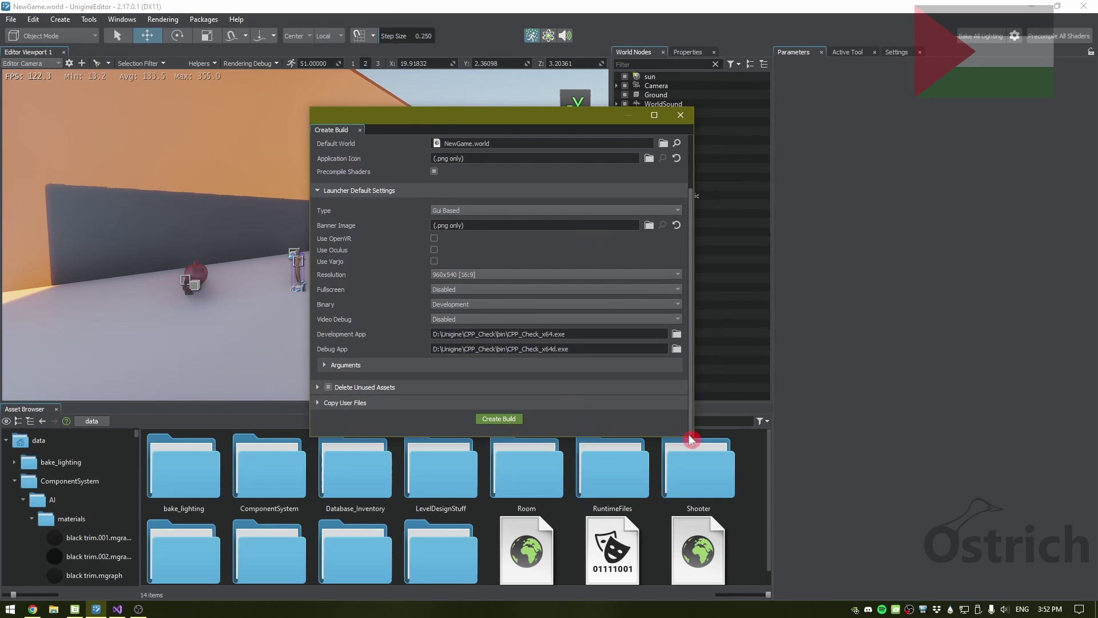
pyautogui.moveTo(691, 438); pyautogui.dragTo(702, 480)
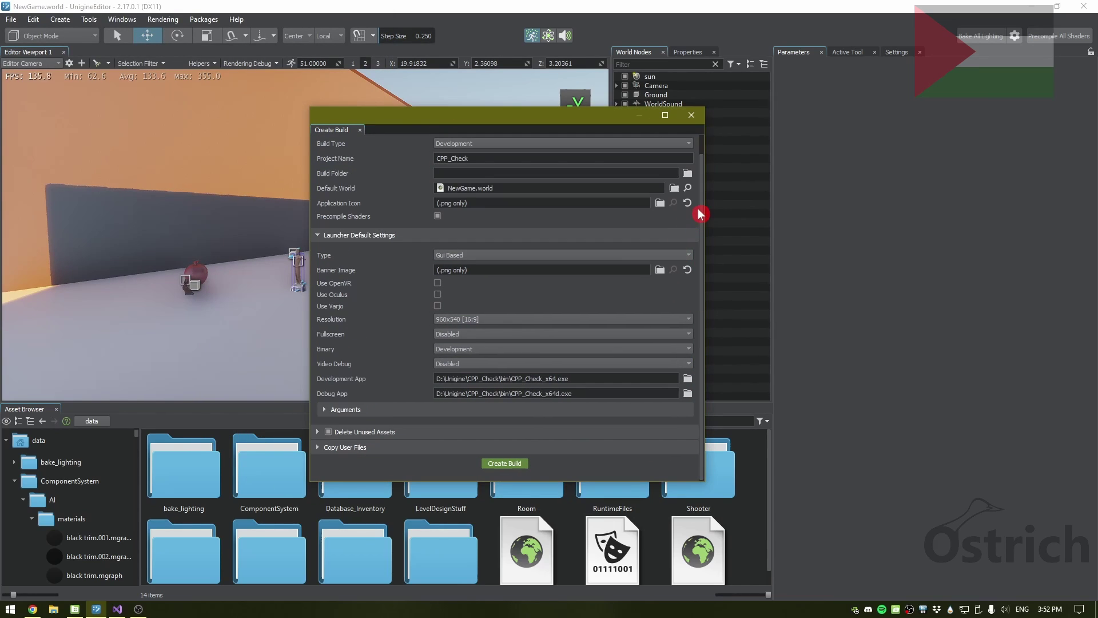
# Move the Create Build window clear of the asset files and set the build's default world to CPP_Check.world.
pyautogui.moveTo(701, 214); pyautogui.dragTo(705, 167)
pyautogui.click(502, 206)
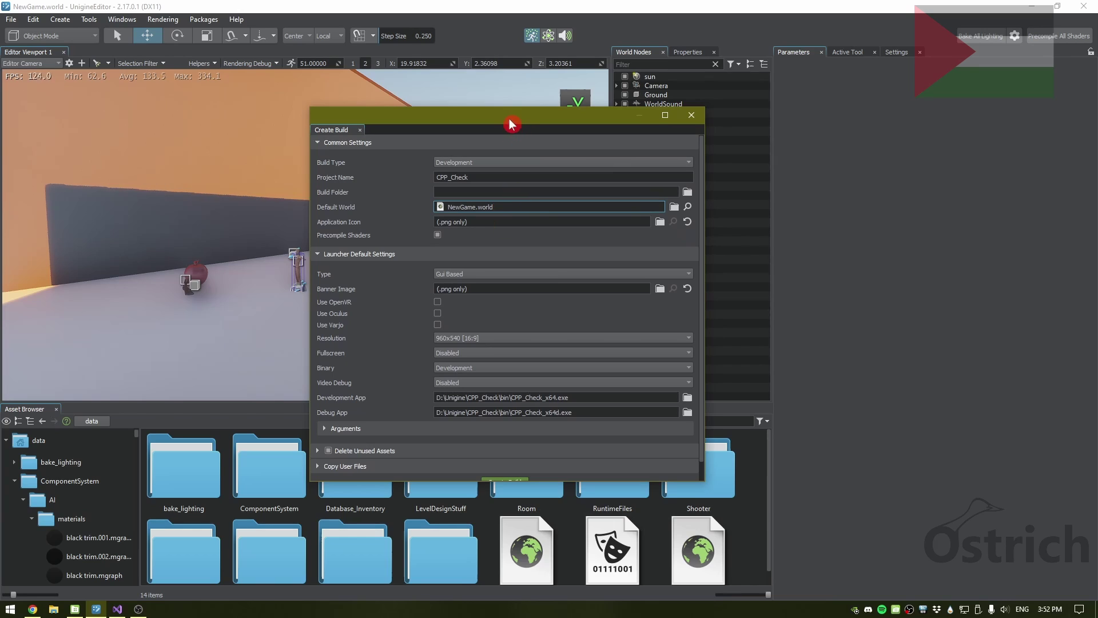
pyautogui.moveTo(511, 123); pyautogui.dragTo(424, 45)
pyautogui.scroll(-1, 664, 550)
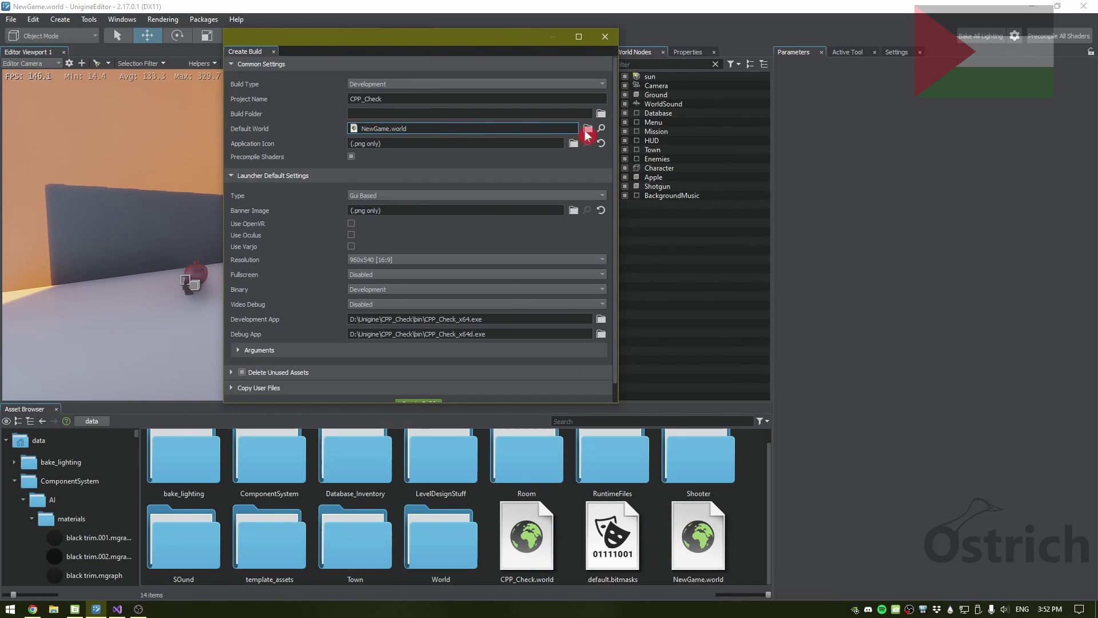
pyautogui.click(587, 133)
pyautogui.doubleClick(392, 220)
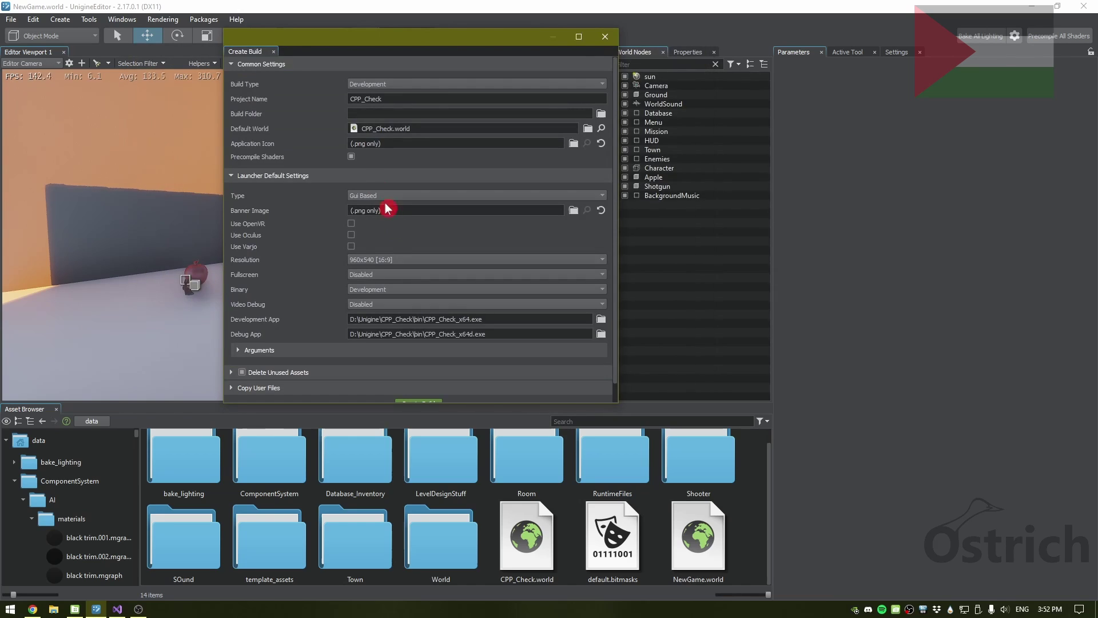
# Look through the project's asset folders offered for the application icon without choosing one.
pyautogui.click(382, 146)
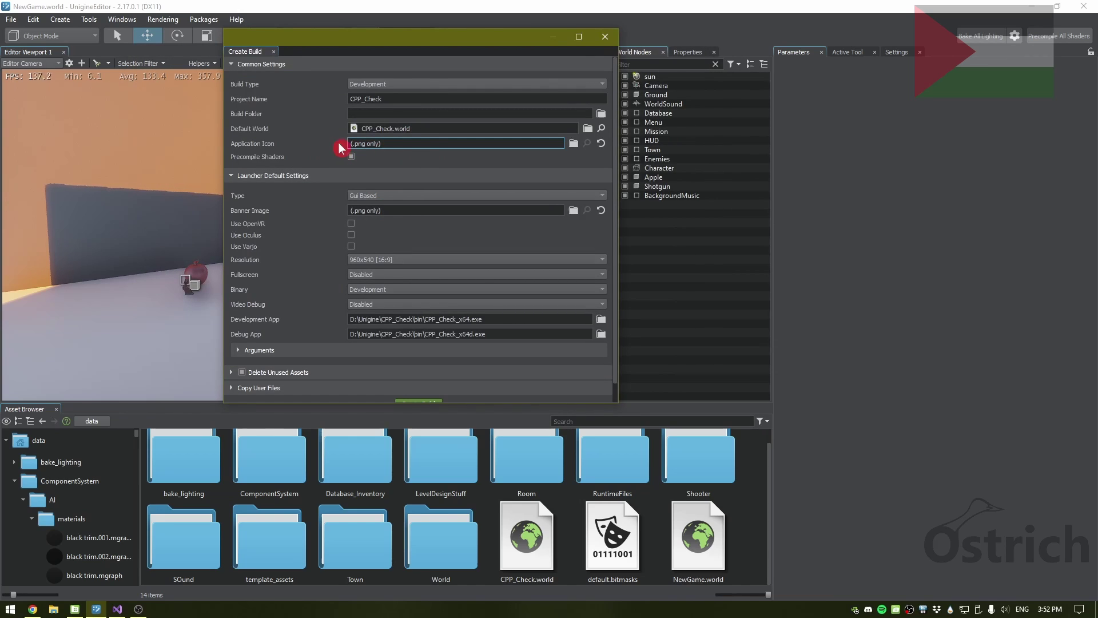
pyautogui.click(573, 143)
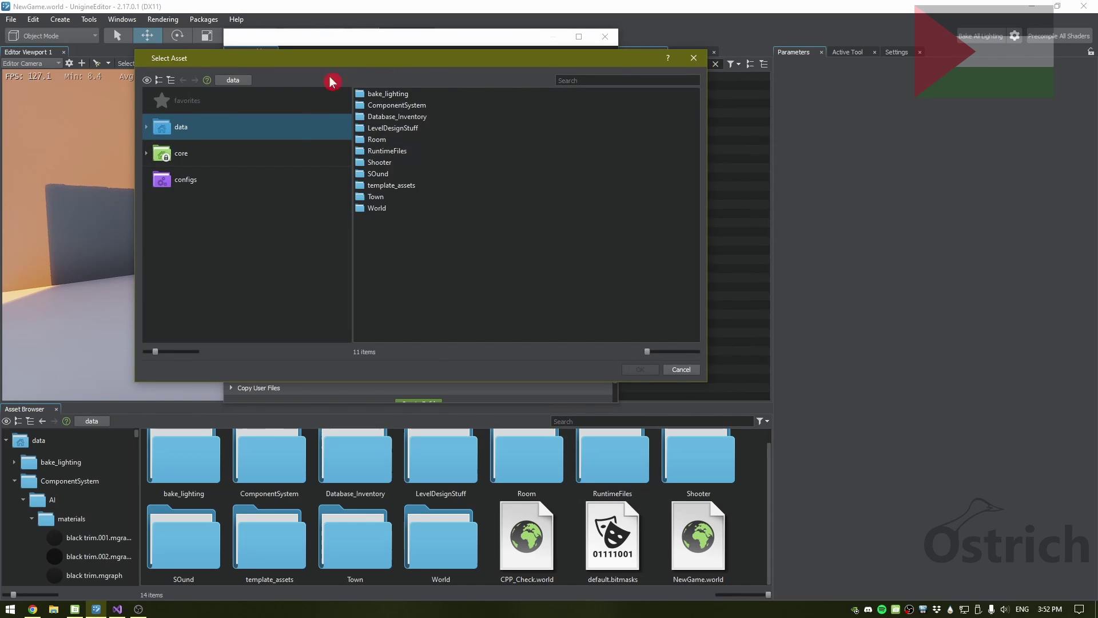
pyautogui.click(688, 370)
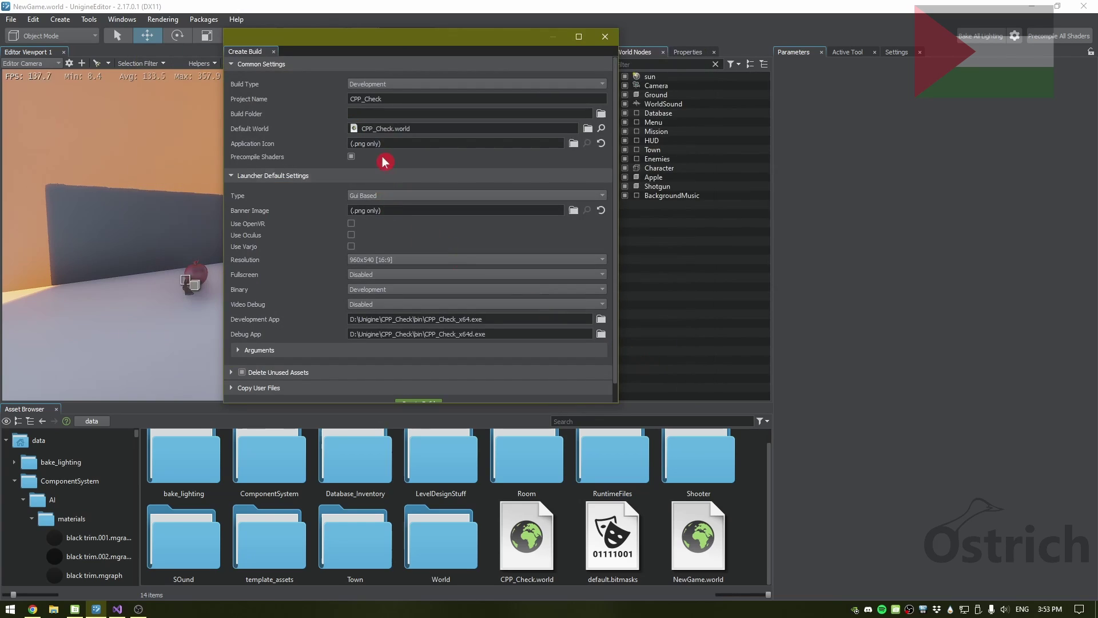
# Try the Release build type and return to Development.
pyautogui.click(369, 92)
pyautogui.click(375, 99)
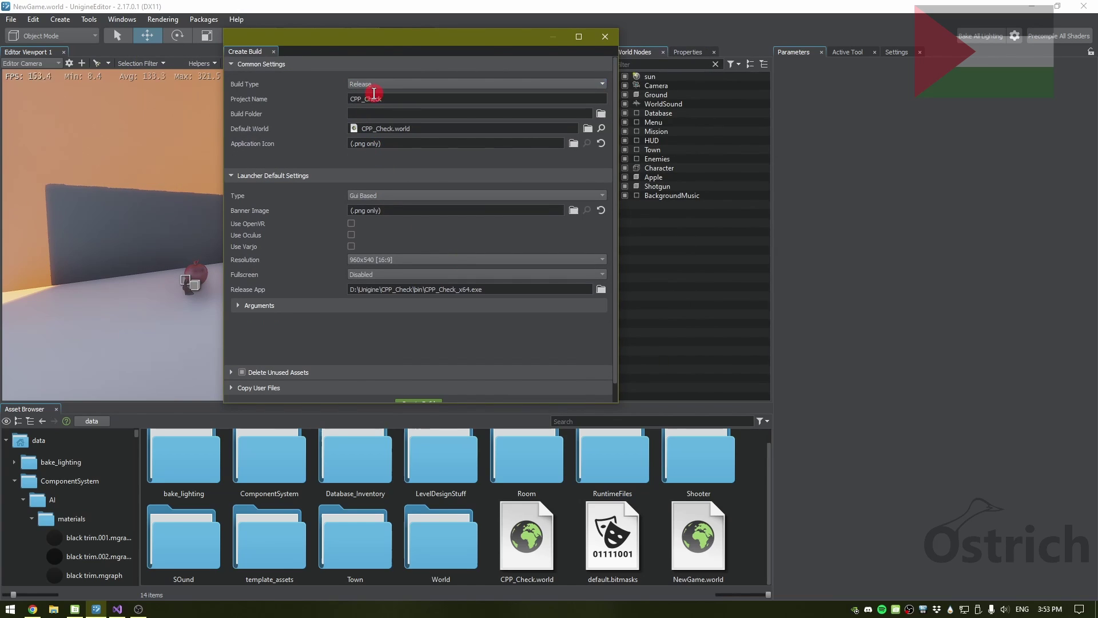
pyautogui.click(364, 85)
pyautogui.click(366, 92)
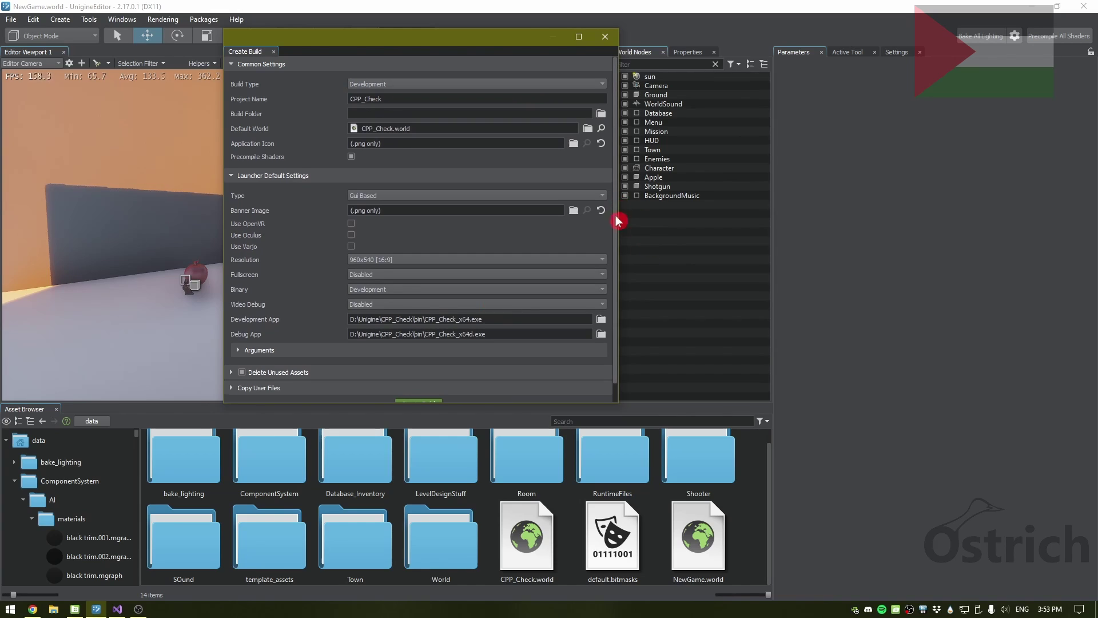
# Examine the force-include list under Delete Unused Assets and collapse the section again.
pyautogui.scroll(-1, 616, 246)
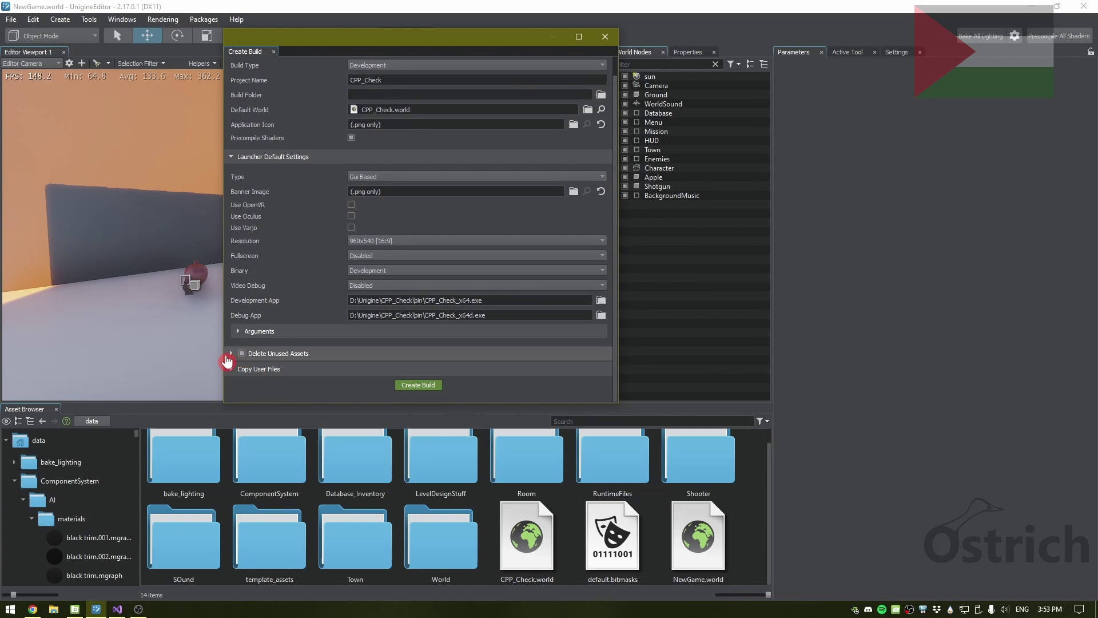
pyautogui.click(229, 354)
pyautogui.scroll(-3, 448, 363)
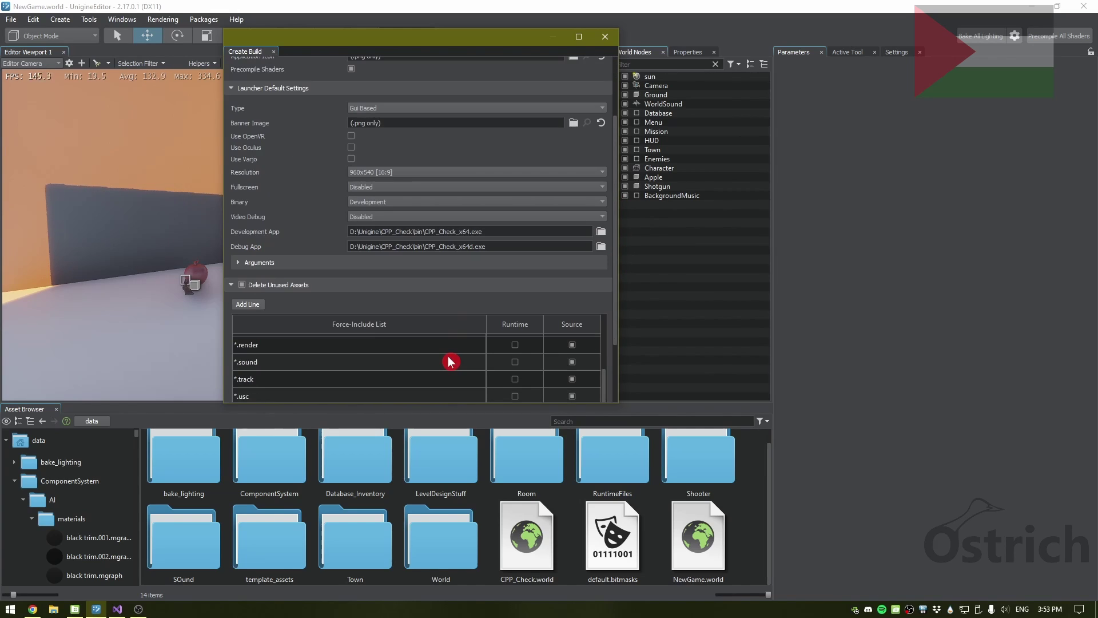
pyautogui.scroll(5, 447, 375)
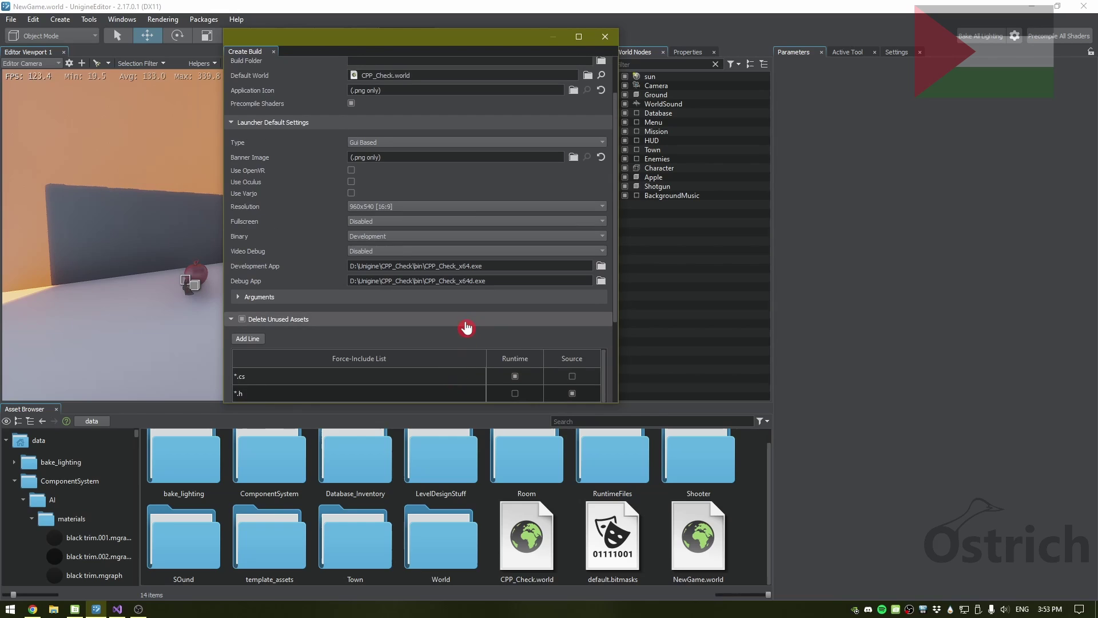
pyautogui.click(231, 372)
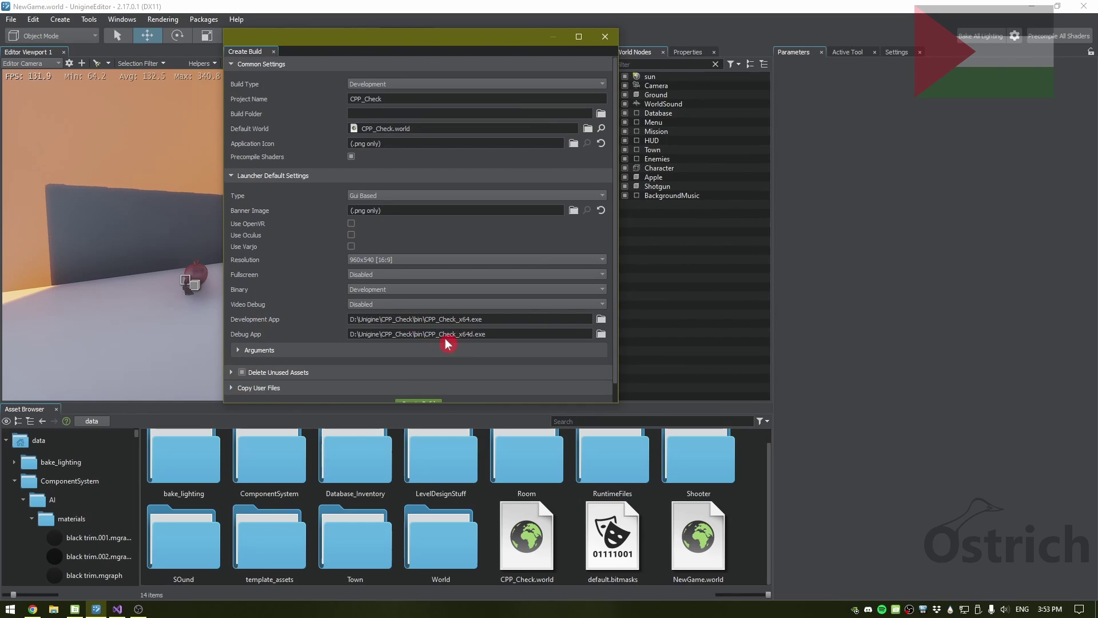
# Examine the available choices for the launcher's resolution, fullscreen, binary and video debug settings, leaving each at its current option.
pyautogui.click(385, 261)
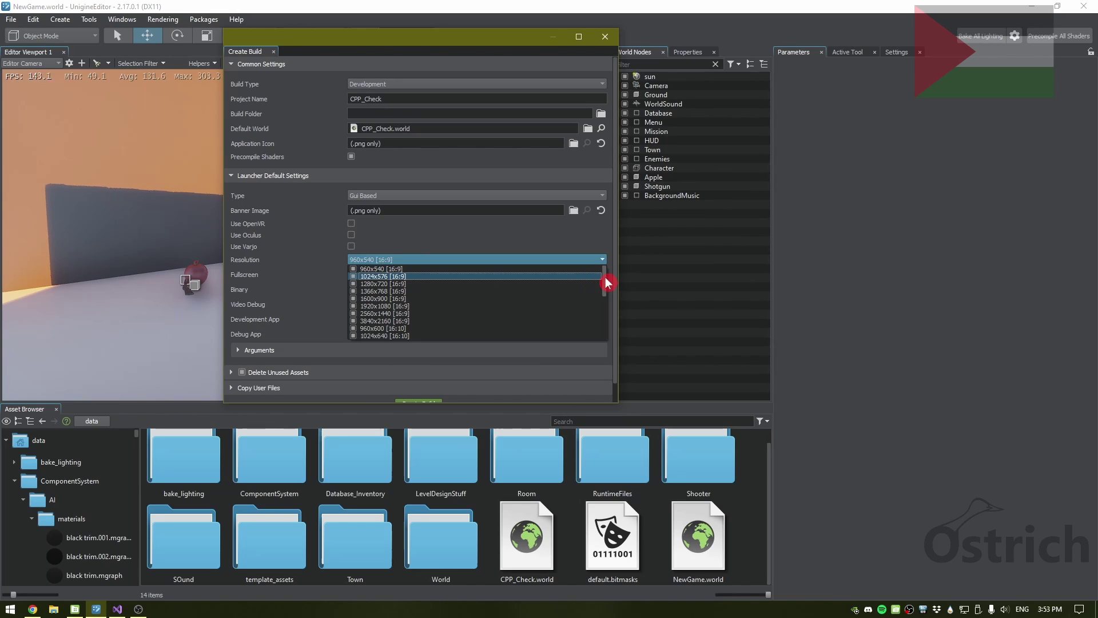
pyautogui.moveTo(604, 276); pyautogui.dragTo(605, 325)
pyautogui.click(501, 261)
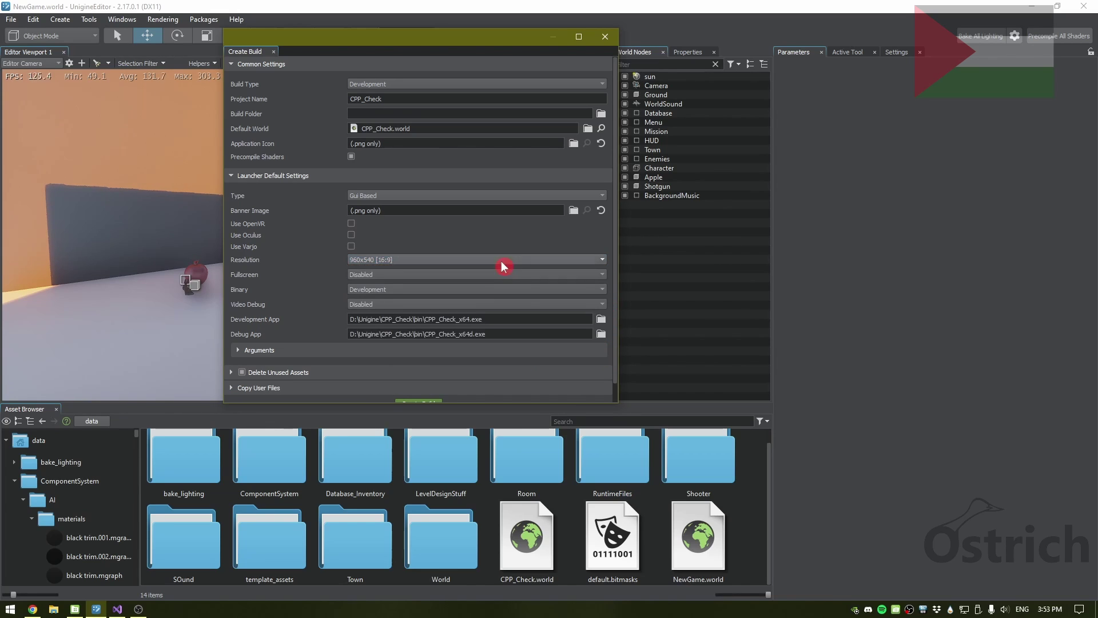
pyautogui.click(371, 275)
pyautogui.click(366, 275)
pyautogui.click(385, 295)
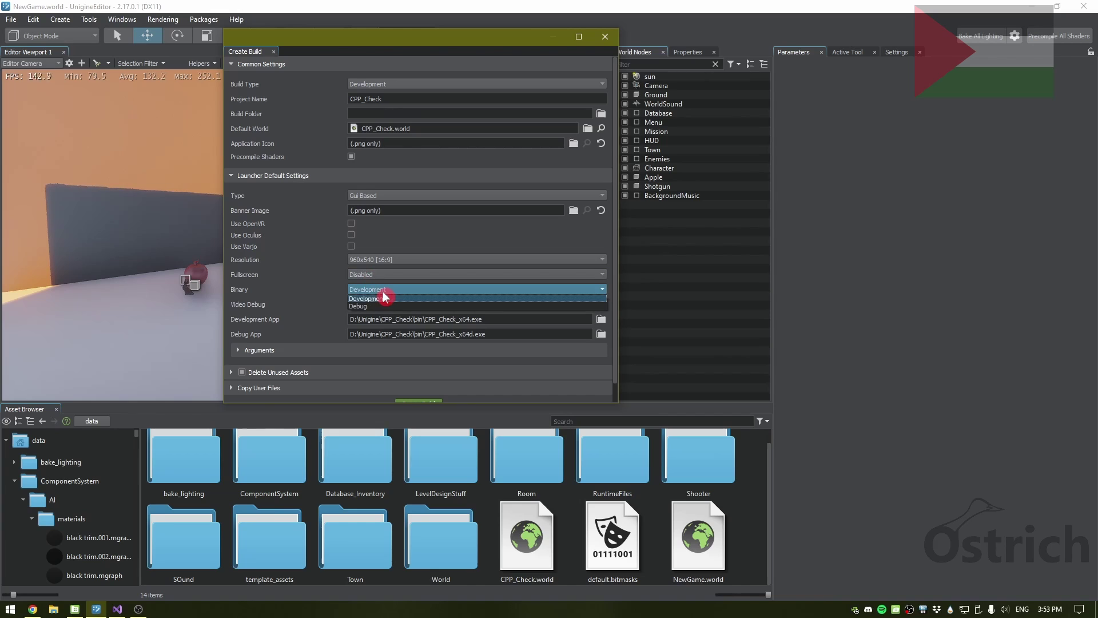
pyautogui.click(378, 298)
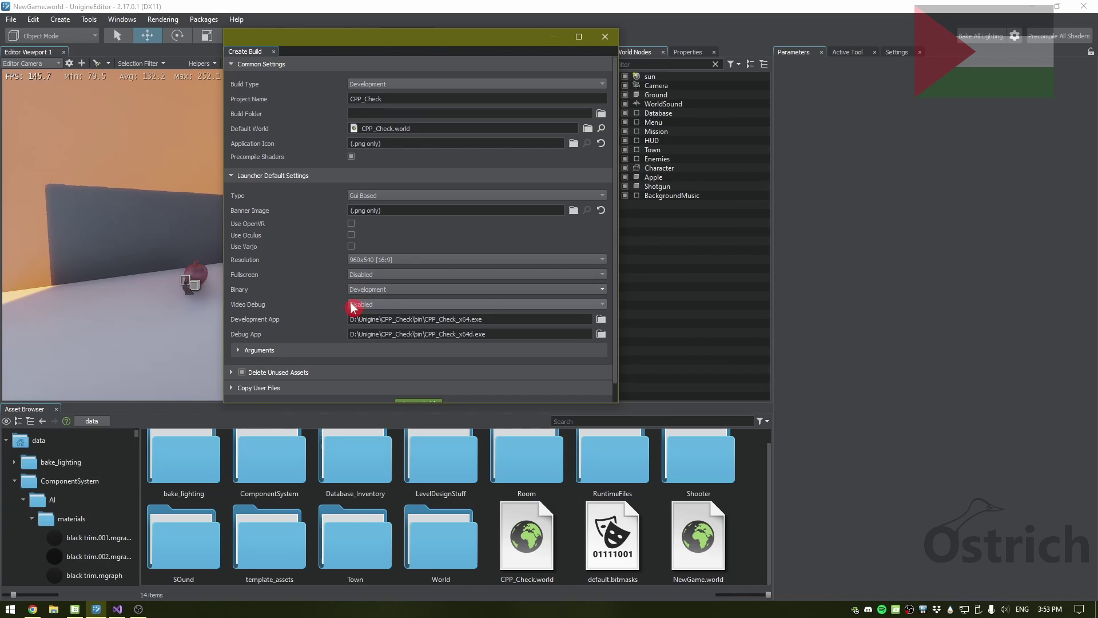
pyautogui.click(394, 303)
pyautogui.click(401, 306)
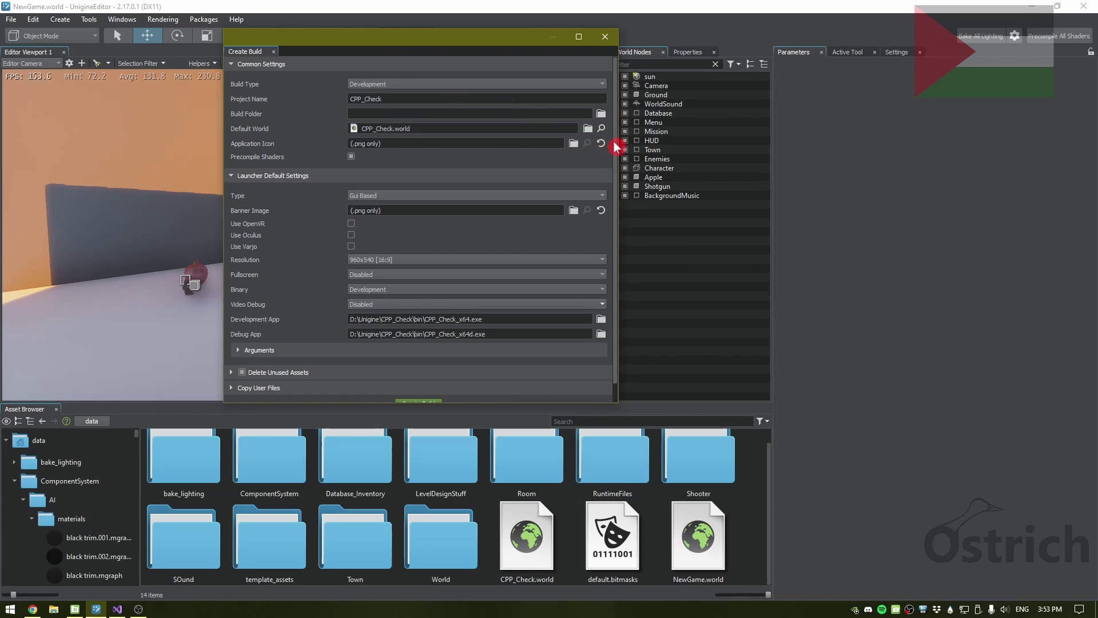
# Try to create the build while no build folder is specified.
pyautogui.scroll(-1, 616, 147)
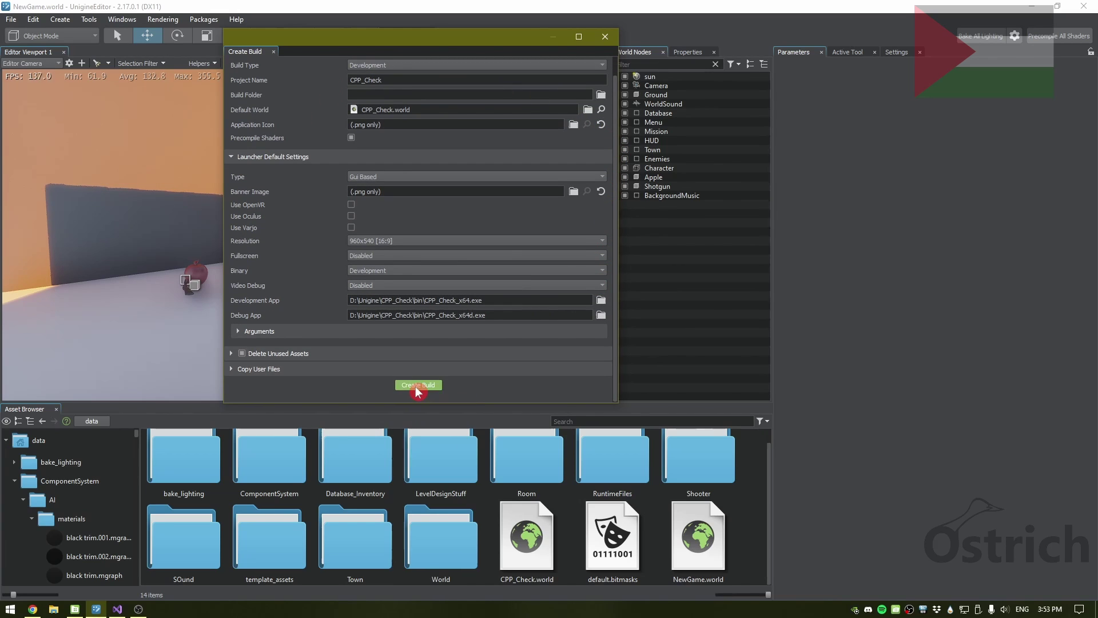
pyautogui.click(416, 387)
pyautogui.click(579, 321)
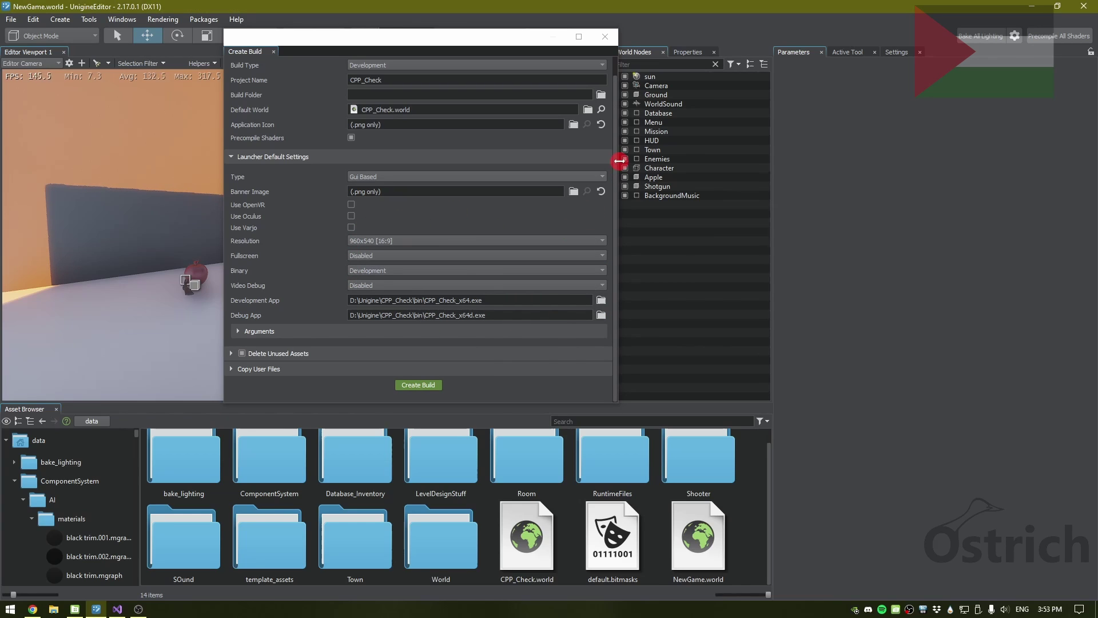
# Create a folder named GameBuild on the Desktop and set it as the build folder.
pyautogui.click(601, 94)
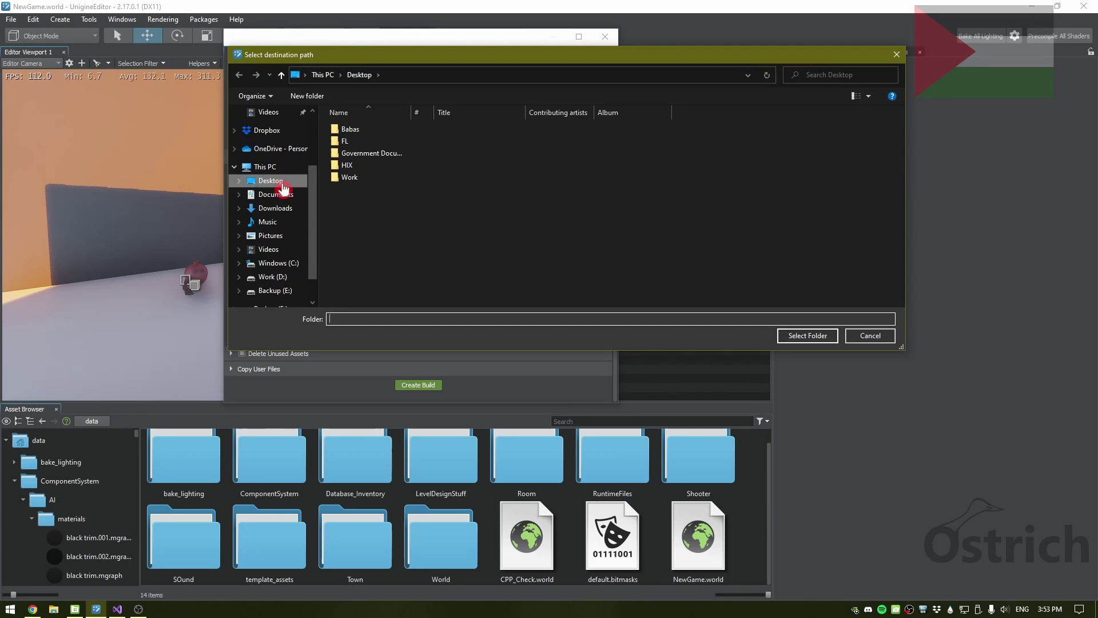
pyautogui.rightClick(360, 221)
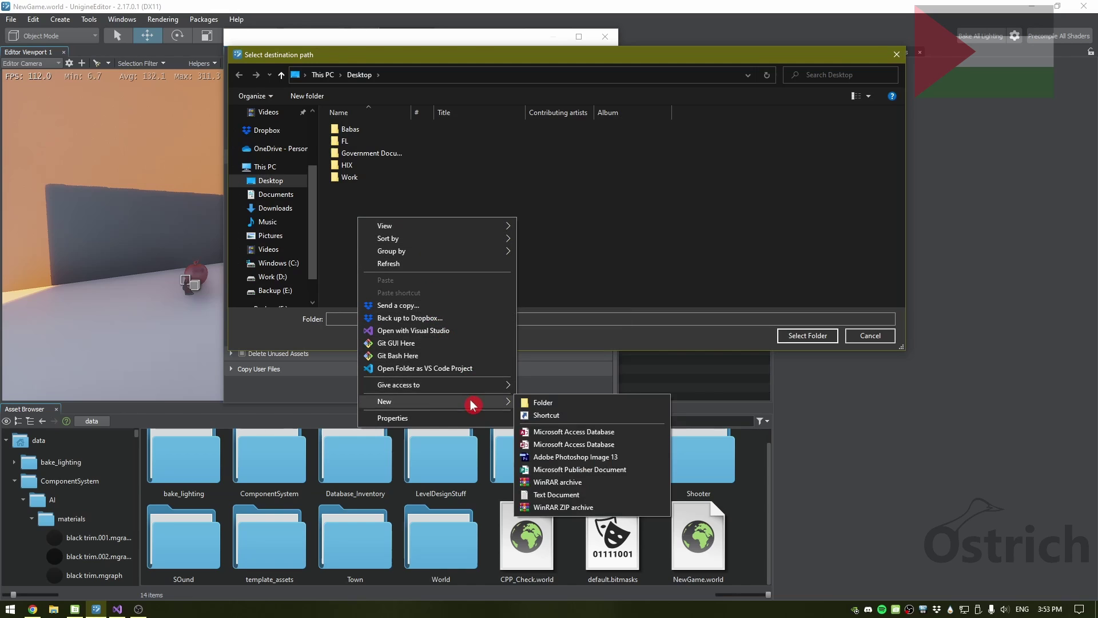
pyautogui.moveTo(500, 403)
pyautogui.click(695, 405)
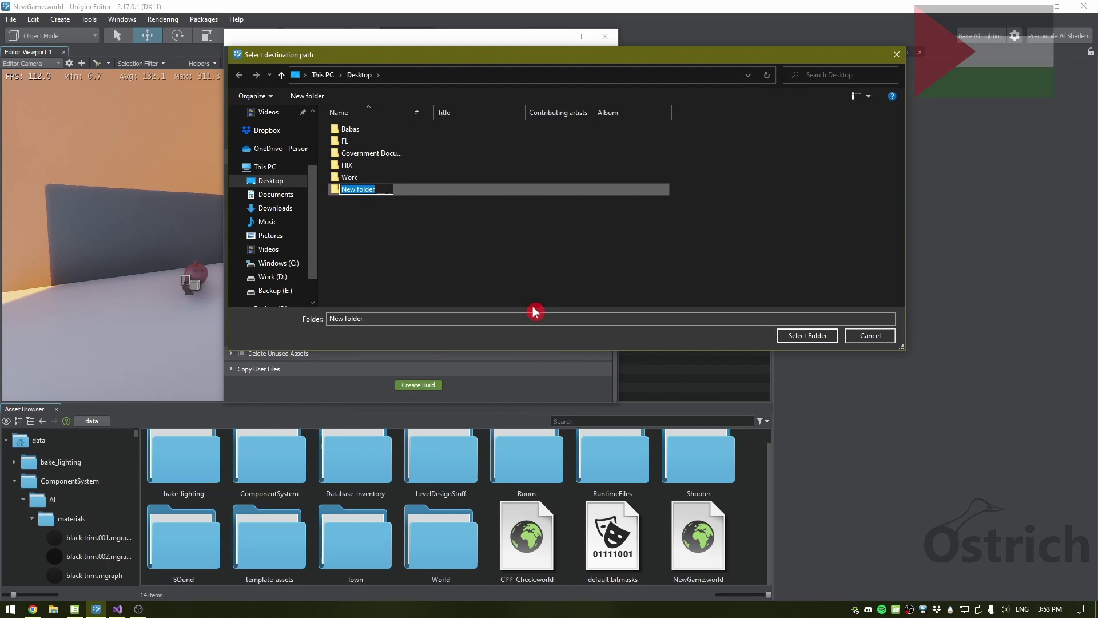
pyautogui.write('R')
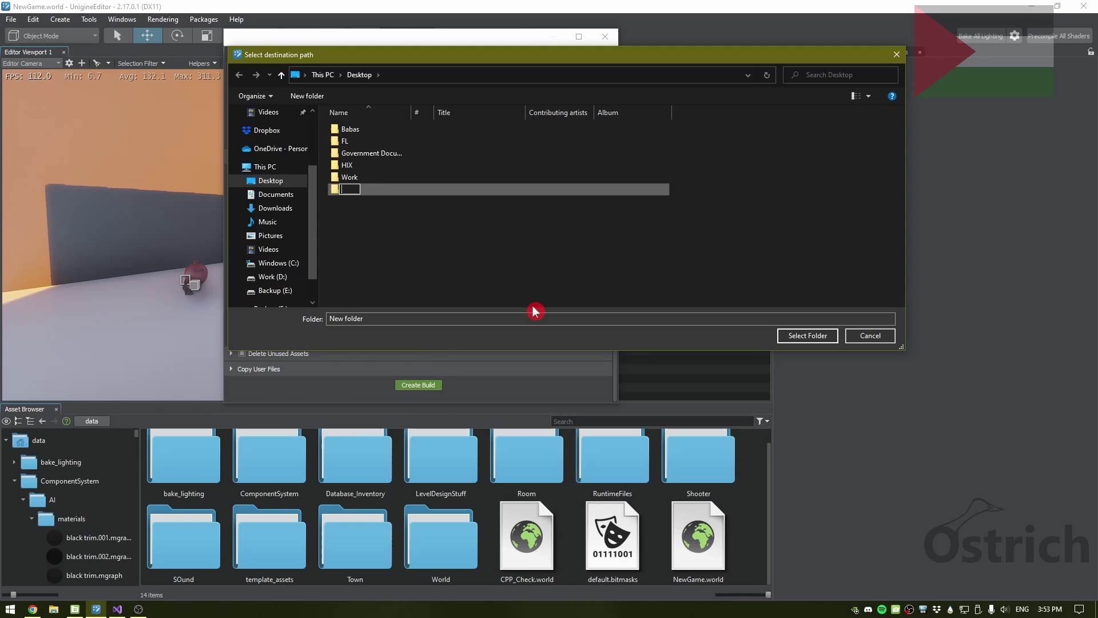
pyautogui.write('ameBuild')
pyautogui.press('Return')
pyautogui.press('Return')
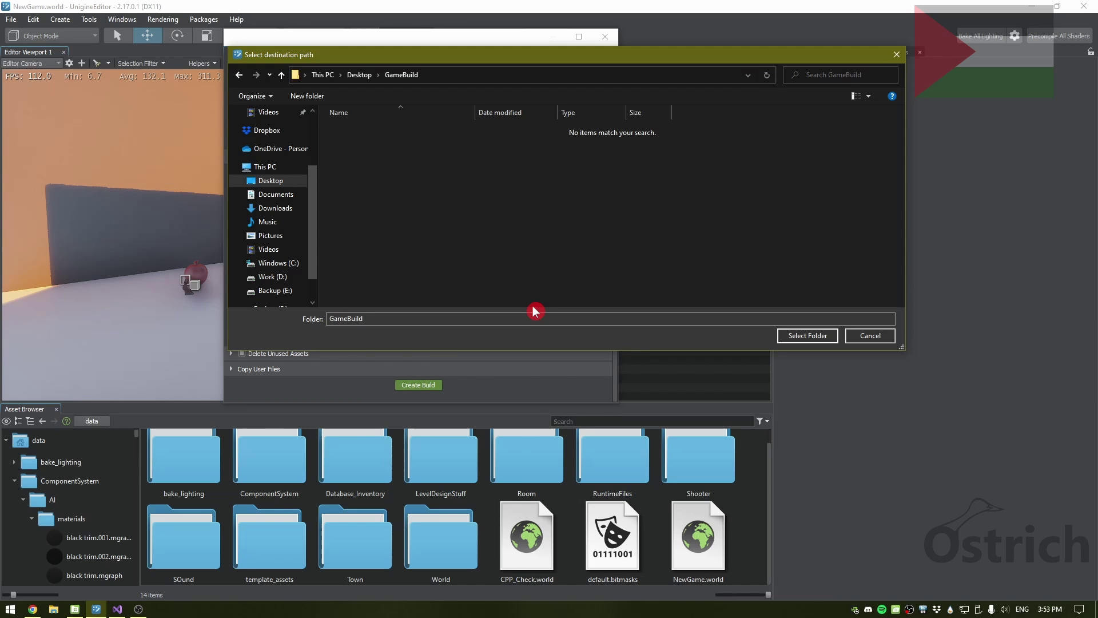
pyautogui.click(808, 335)
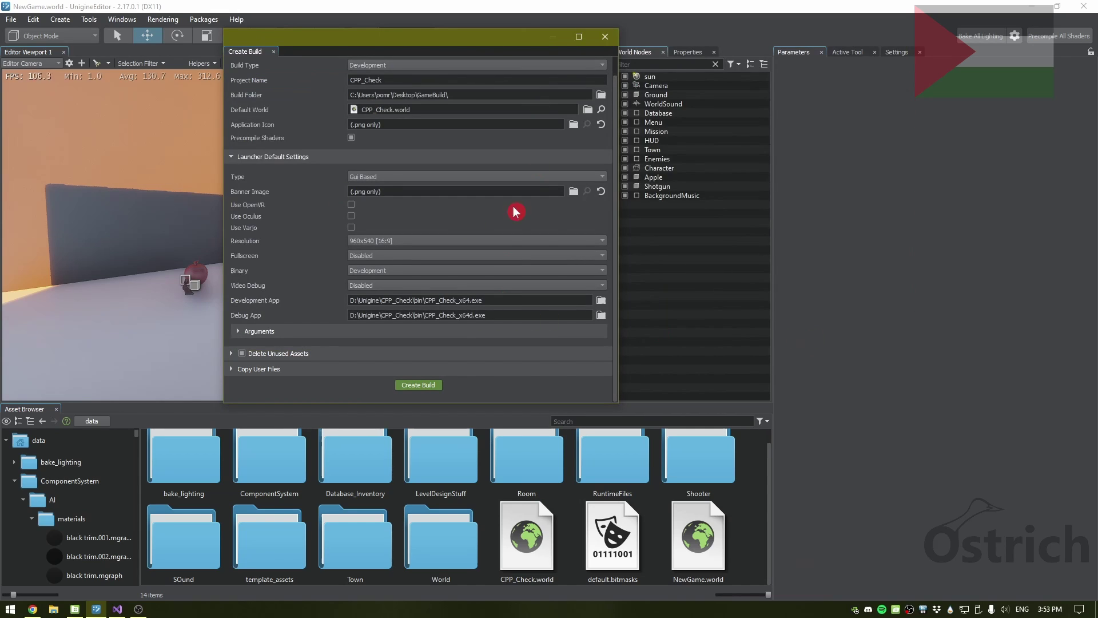
# Create the build and open its CPP_Check output folder inside GameBuild.
pyautogui.click(412, 382)
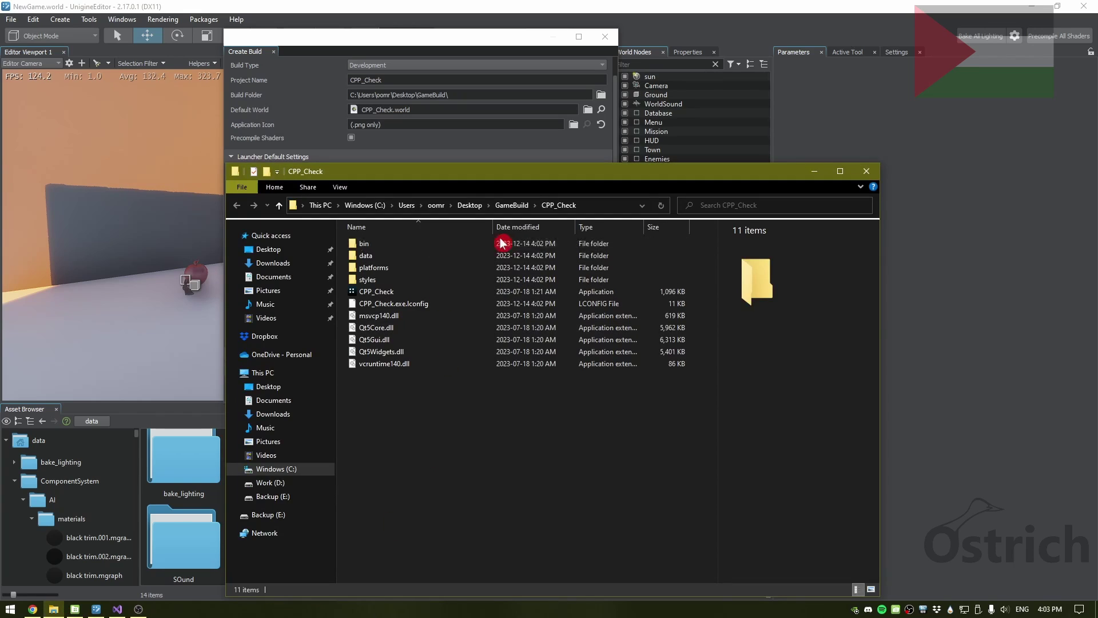
pyautogui.click(522, 206)
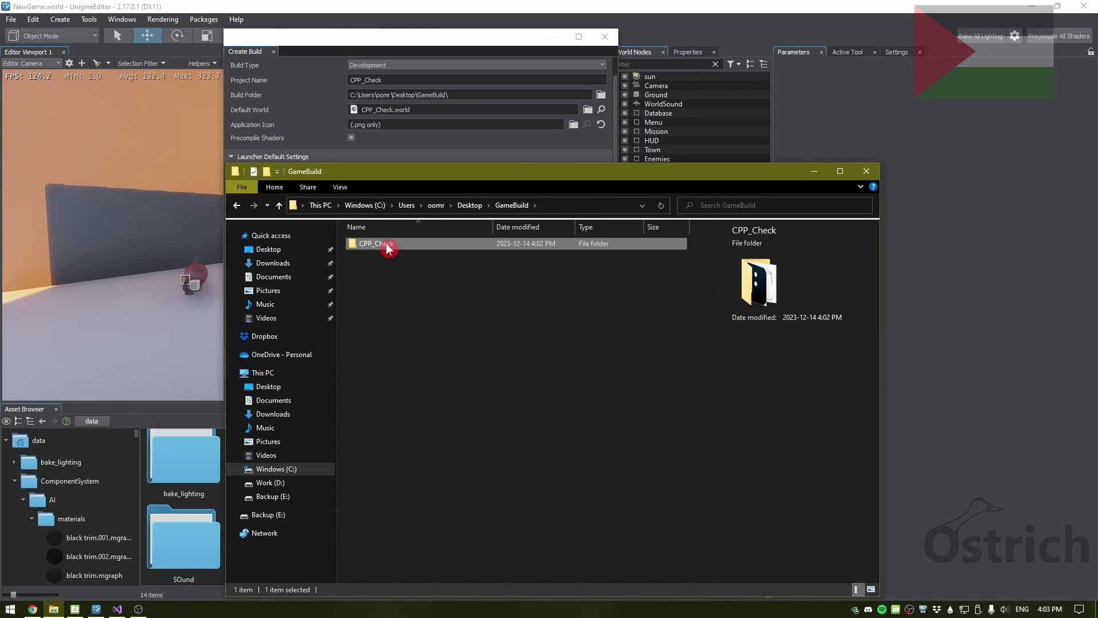
pyautogui.press('Return')
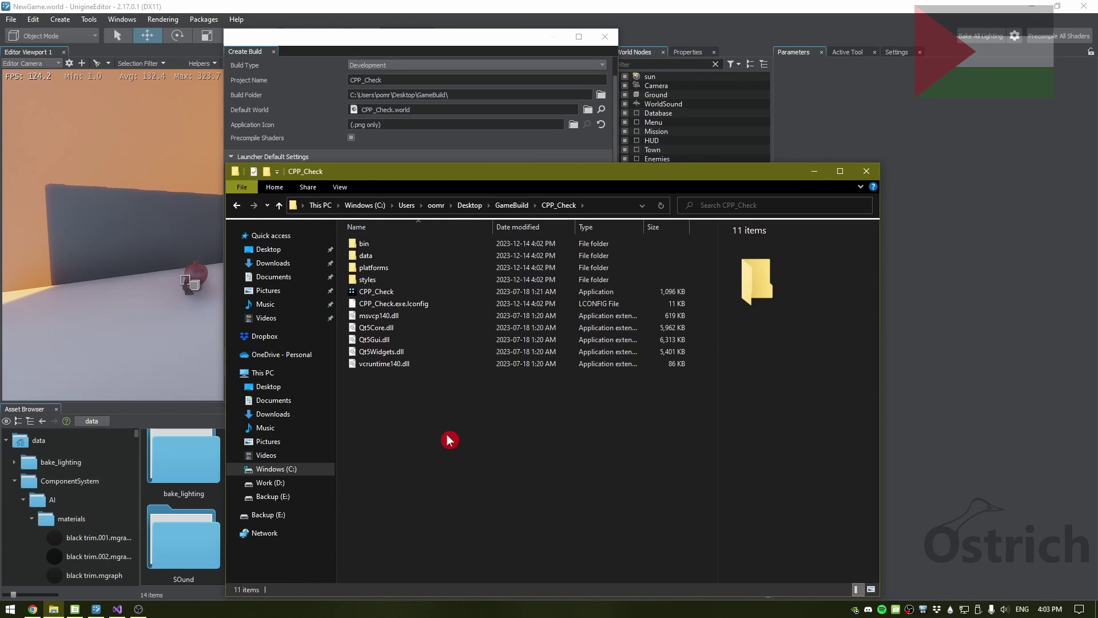
# Launch the built CPP_Check application at 1024x576 [16:9] resolution and allow it through the firewall on private networks.
pyautogui.click(375, 291)
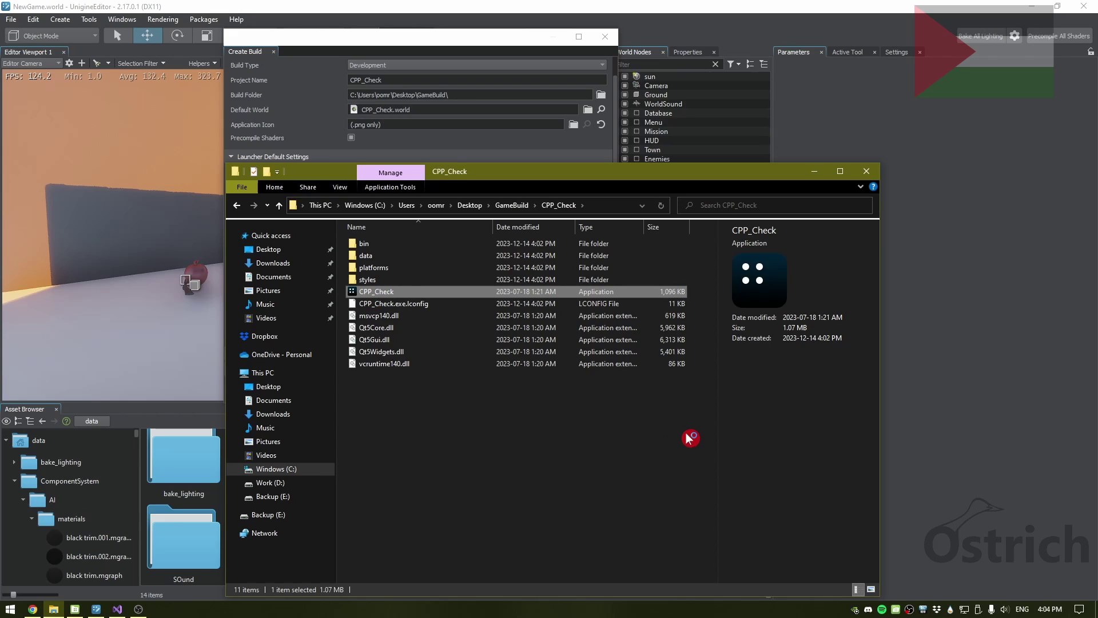
pyautogui.press('Return')
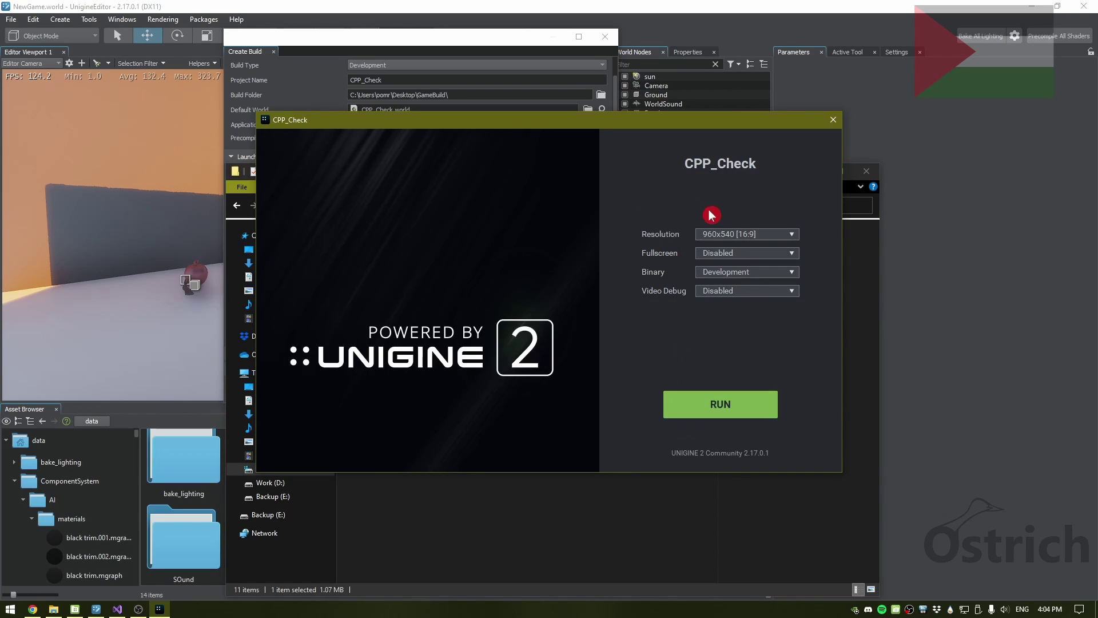
pyautogui.click(767, 235)
pyautogui.moveTo(797, 282)
pyautogui.mouseDown()
pyautogui.moveTo(797, 334)
pyautogui.moveTo(797, 258)
pyautogui.moveTo(797, 341)
pyautogui.moveTo(799, 265)
pyautogui.mouseUp()
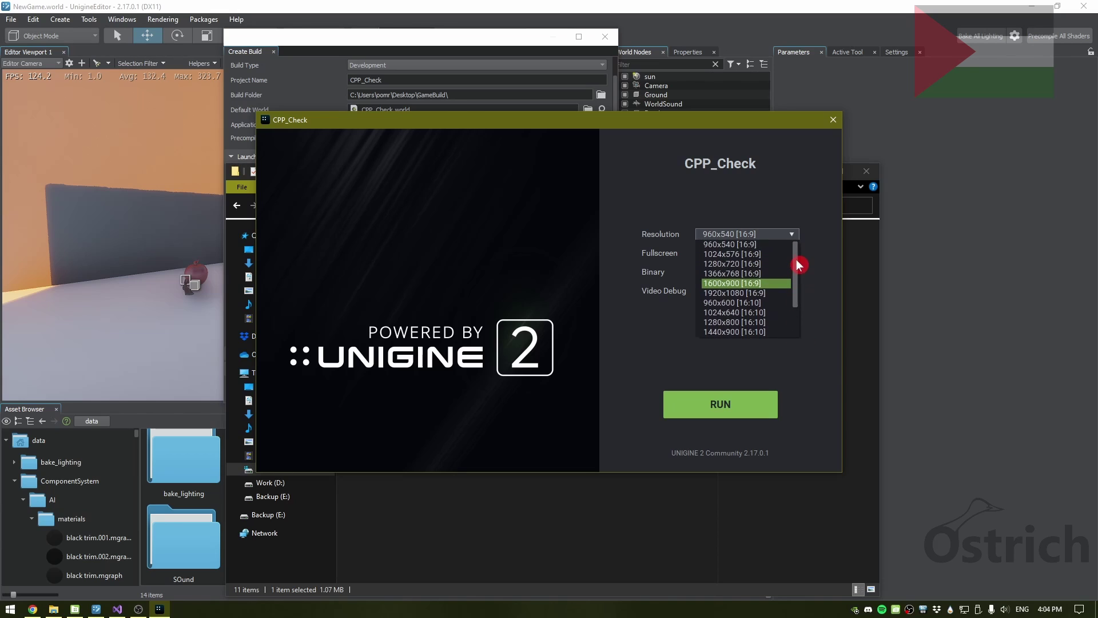
pyautogui.click(746, 254)
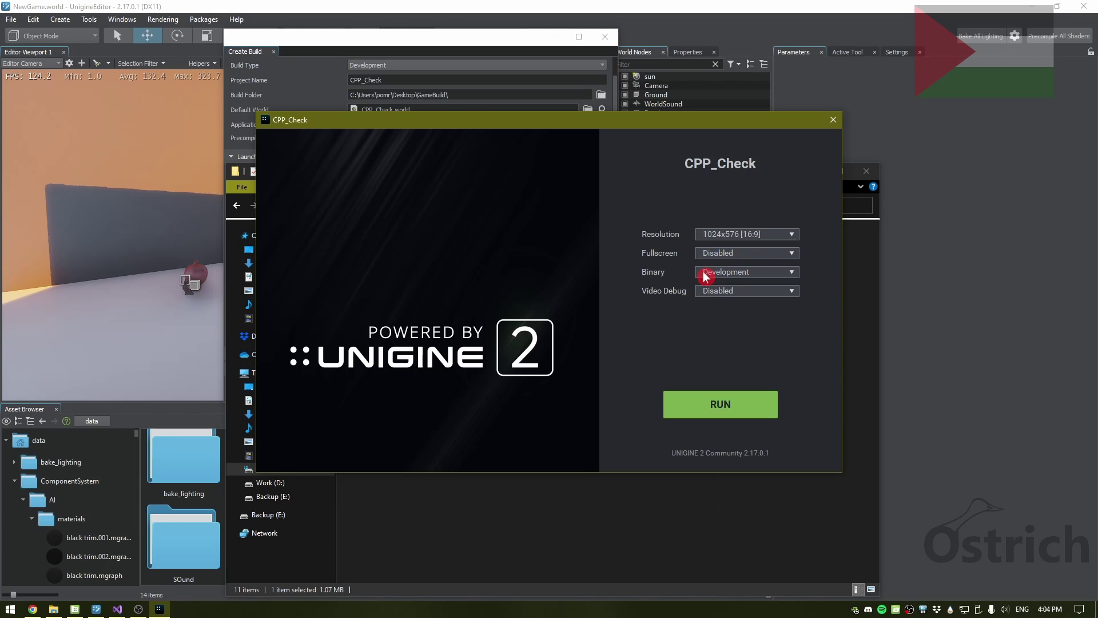
pyautogui.click(738, 415)
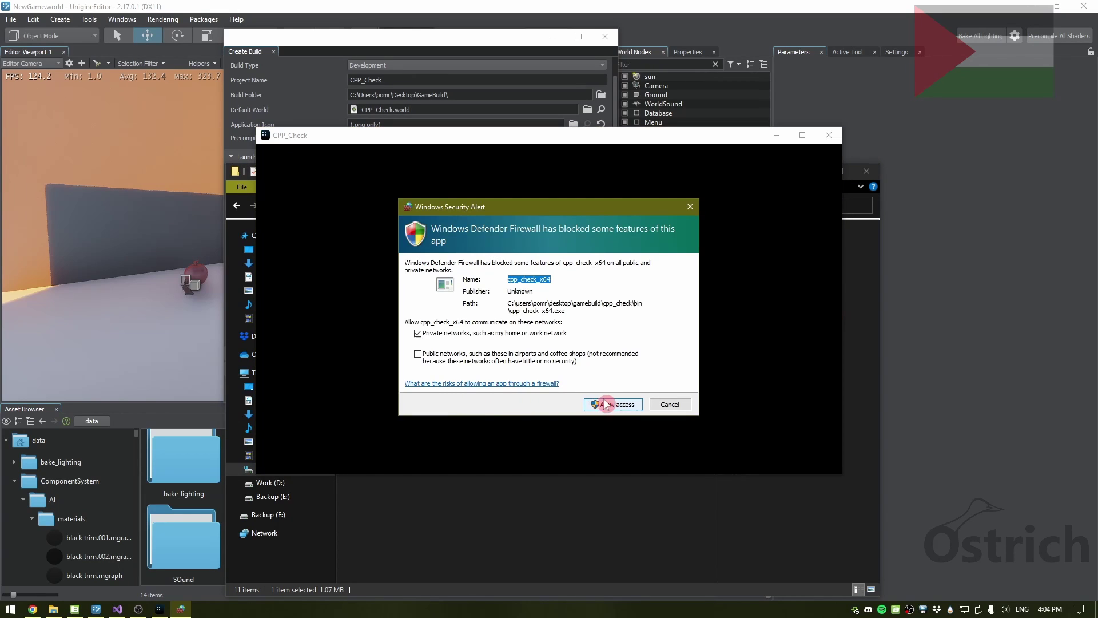
pyautogui.click(612, 404)
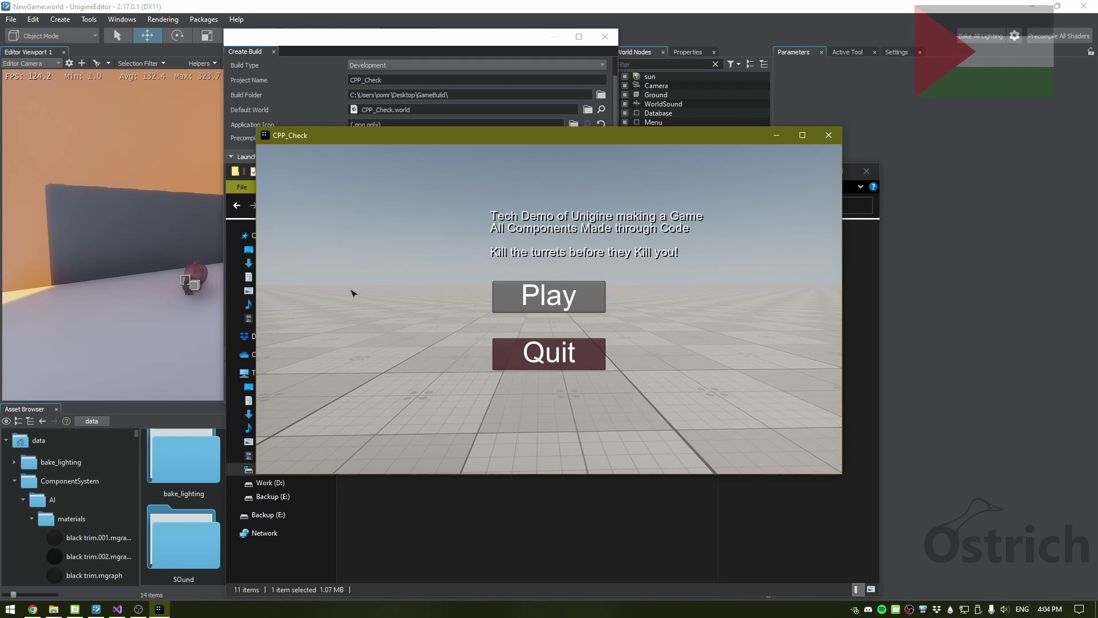
# Start a game in the standalone build, pick up the gun and equip it while running towards the town.
pyautogui.click(536, 295)
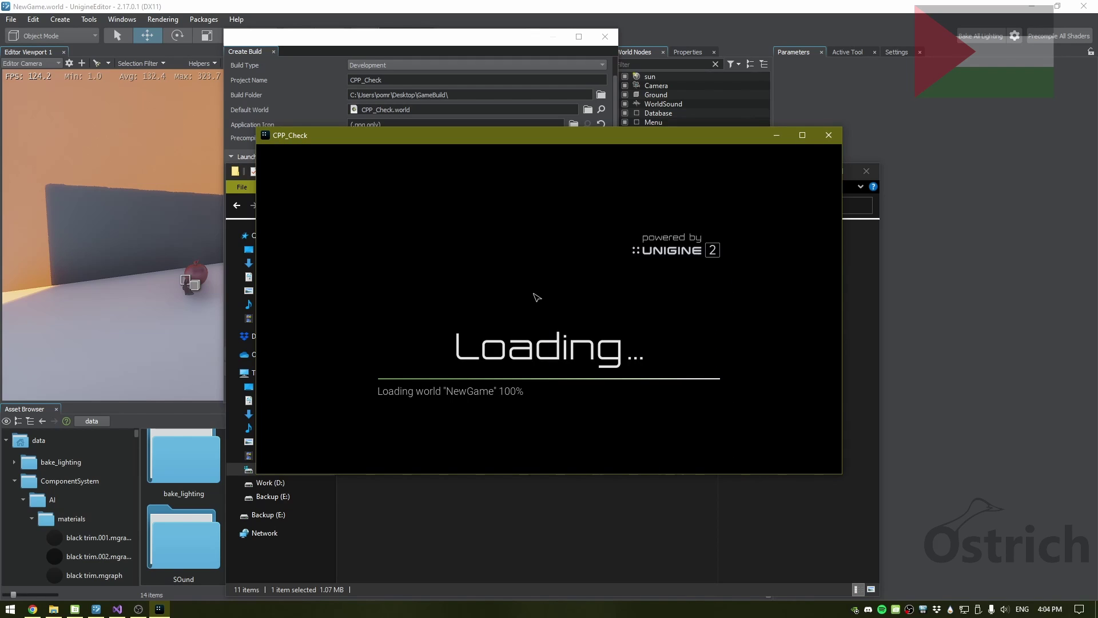
pyautogui.press('w')
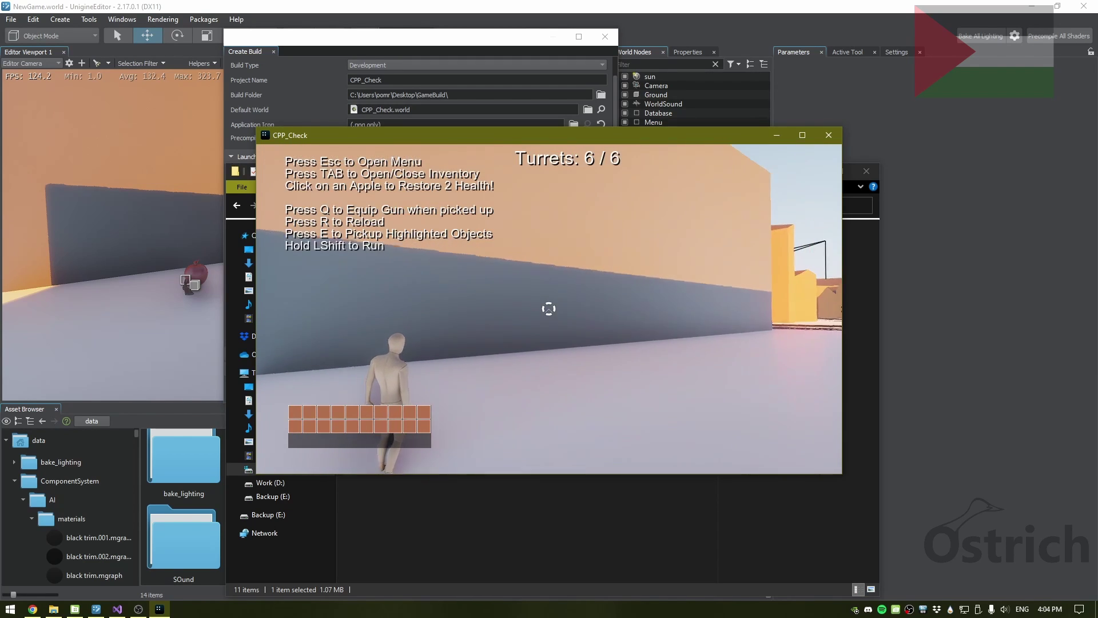
pyautogui.press('e')
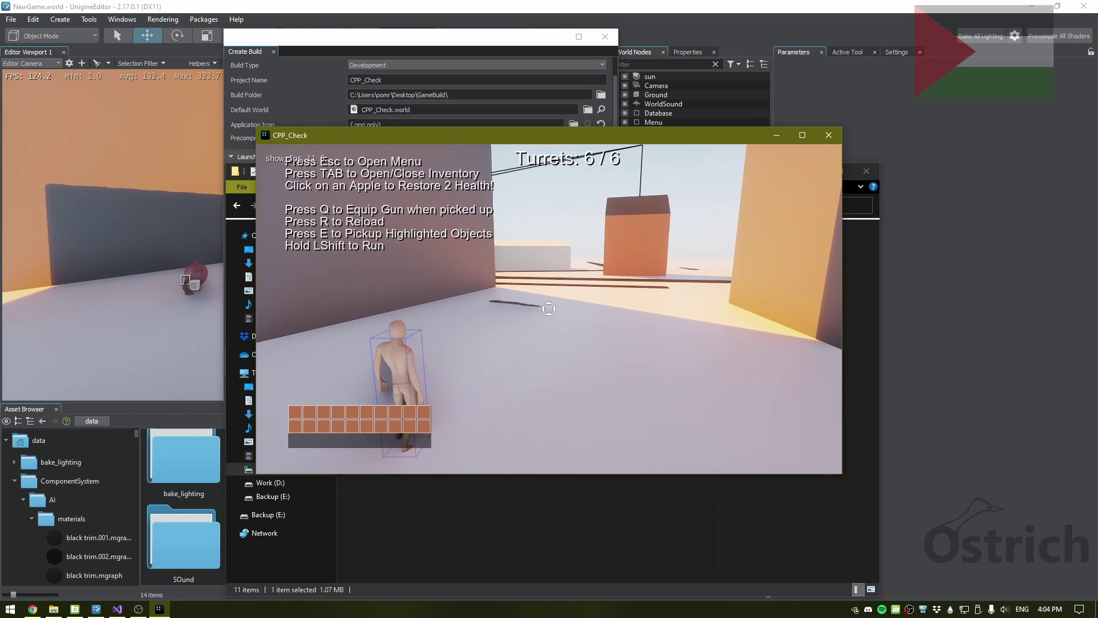
pyautogui.press('e')
pyautogui.press('w')
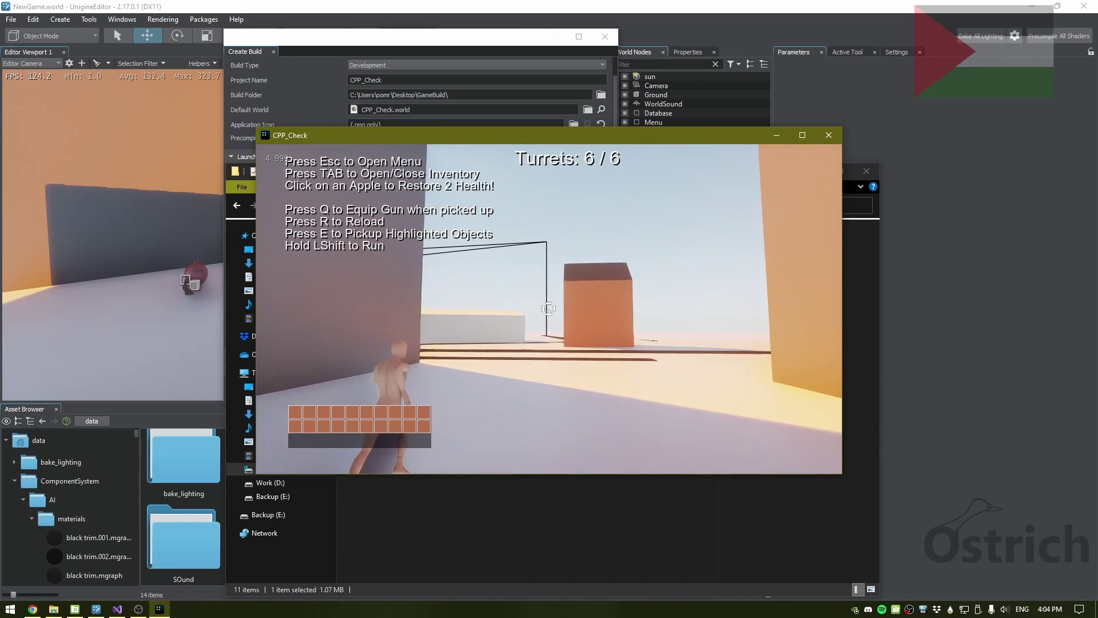
pyautogui.press('q')
pyautogui.press('w')
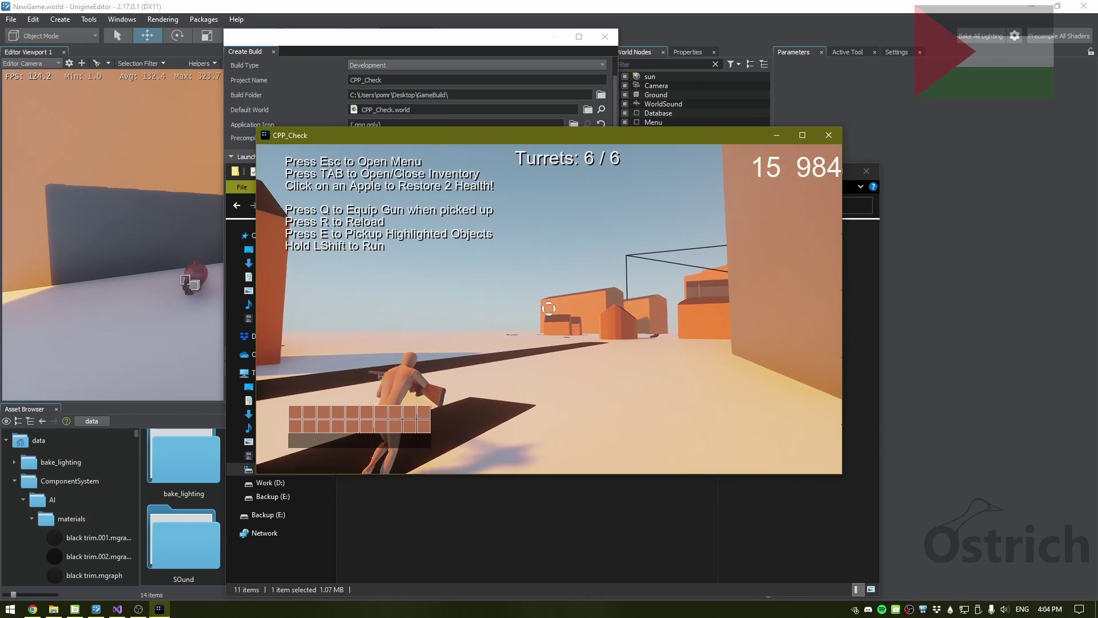
# Playtest shooting at a turret and running between the buildings, and close the game window.
pyautogui.rightClick(548, 309)
pyautogui.press('w')
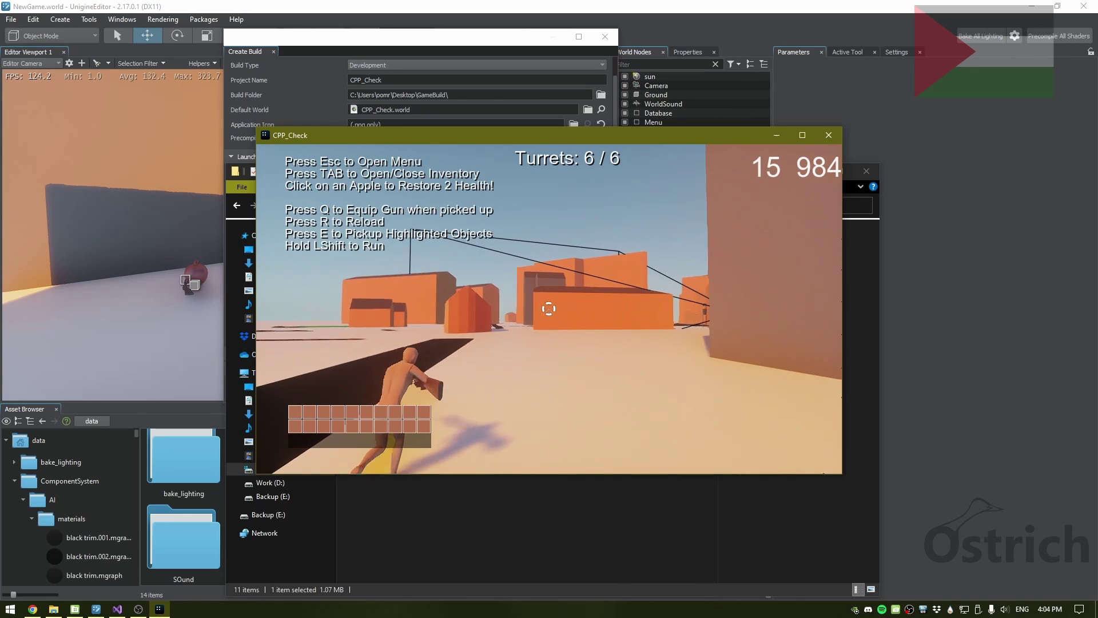
pyautogui.rightClick(549, 308)
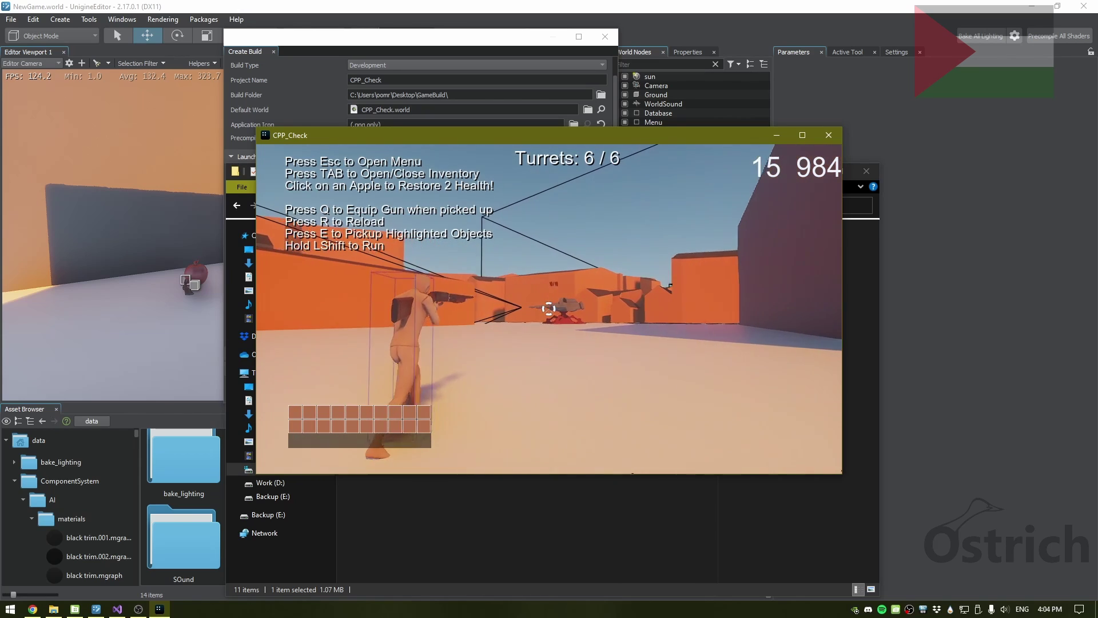
pyautogui.click(548, 308)
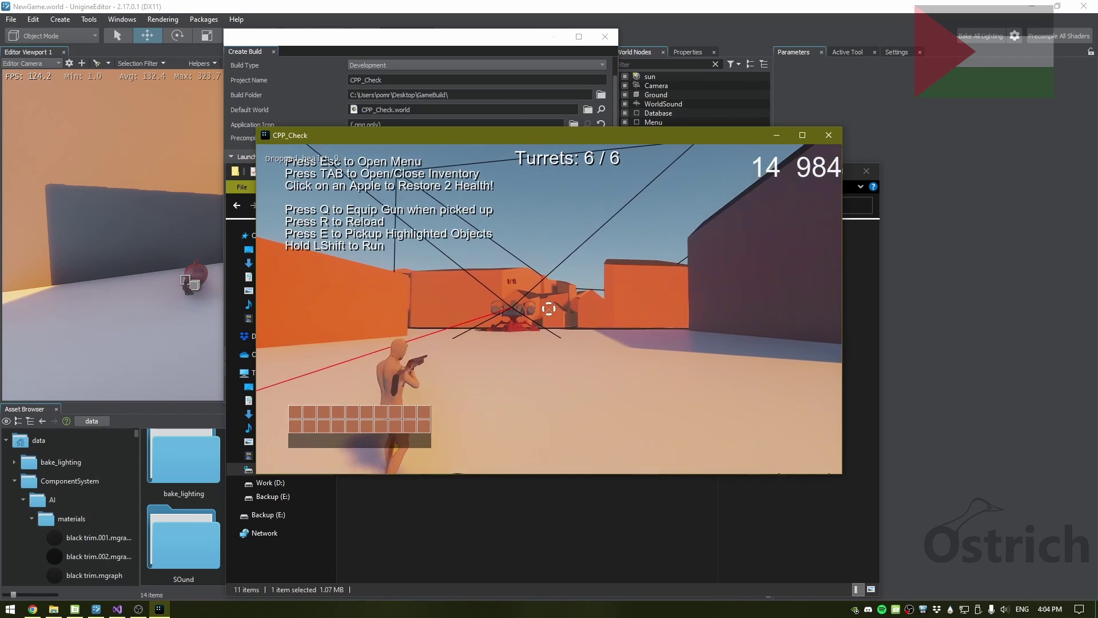
pyautogui.press('w')
pyautogui.press('w')
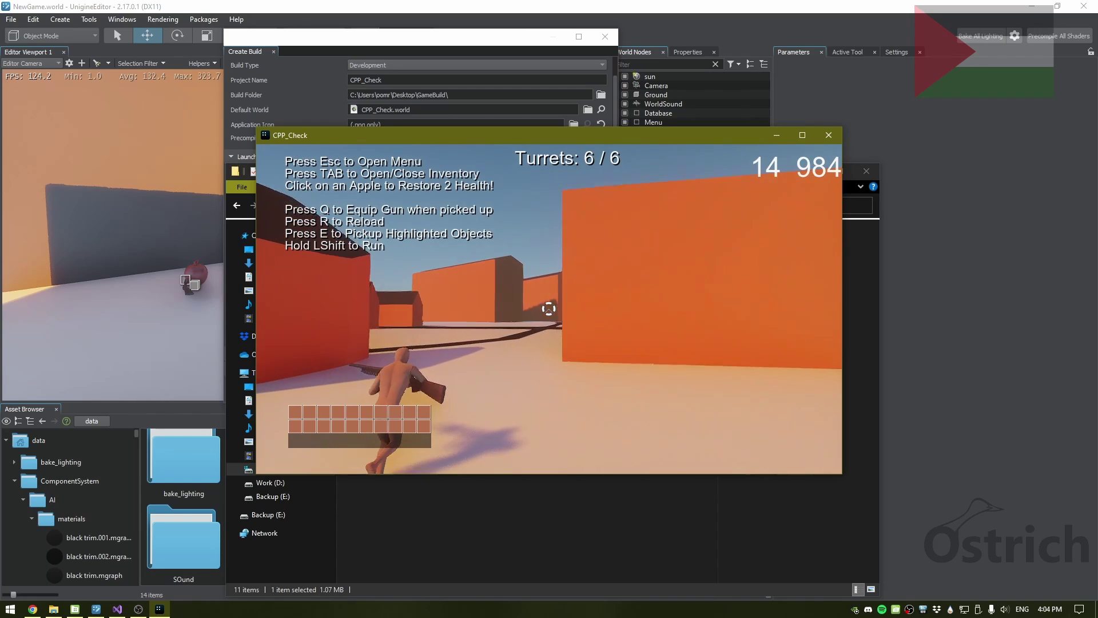
pyautogui.press('w')
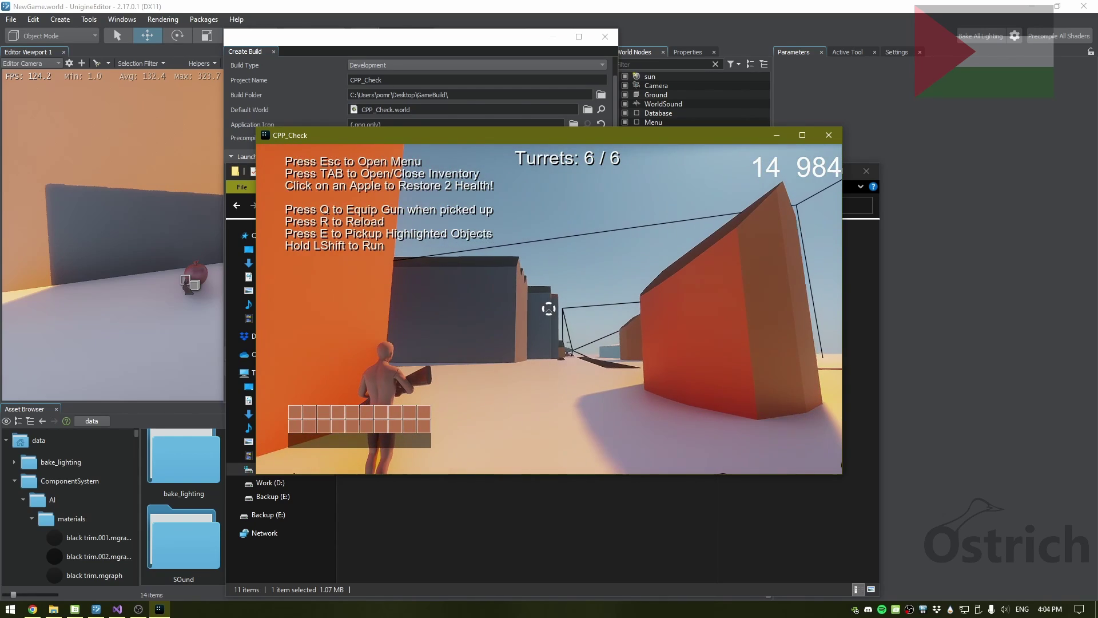
pyautogui.press('w')
pyautogui.click(828, 136)
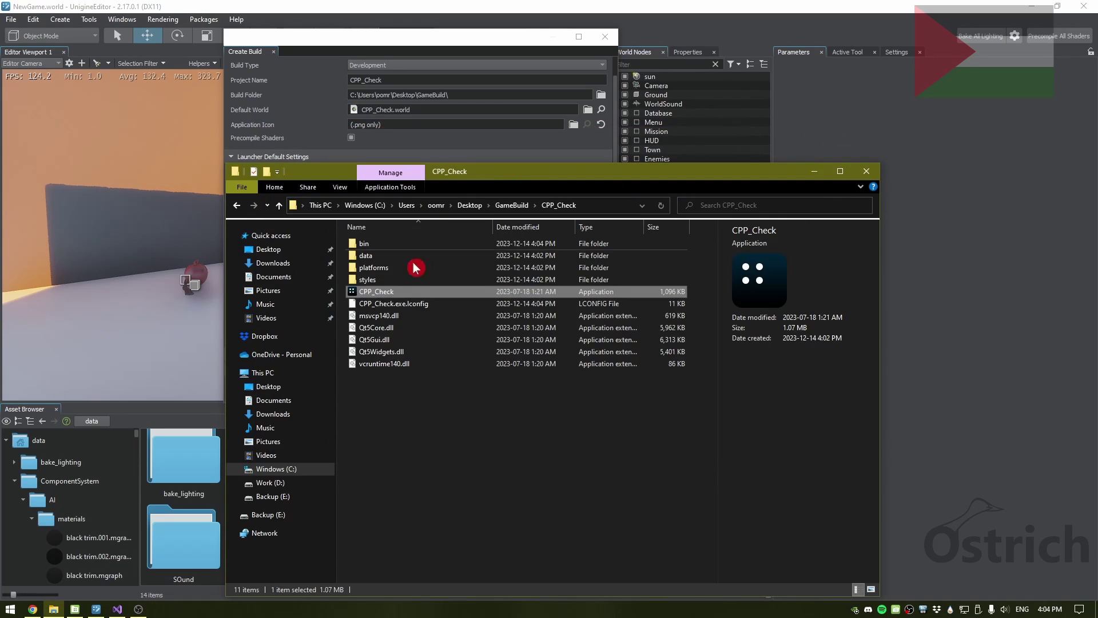
pyautogui.click(447, 423)
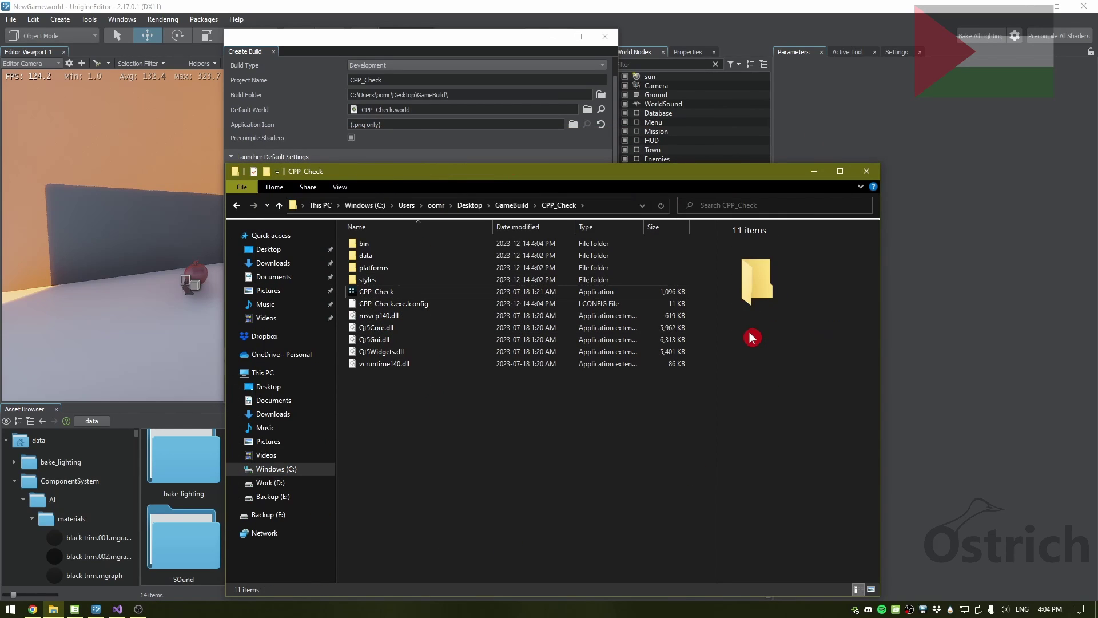